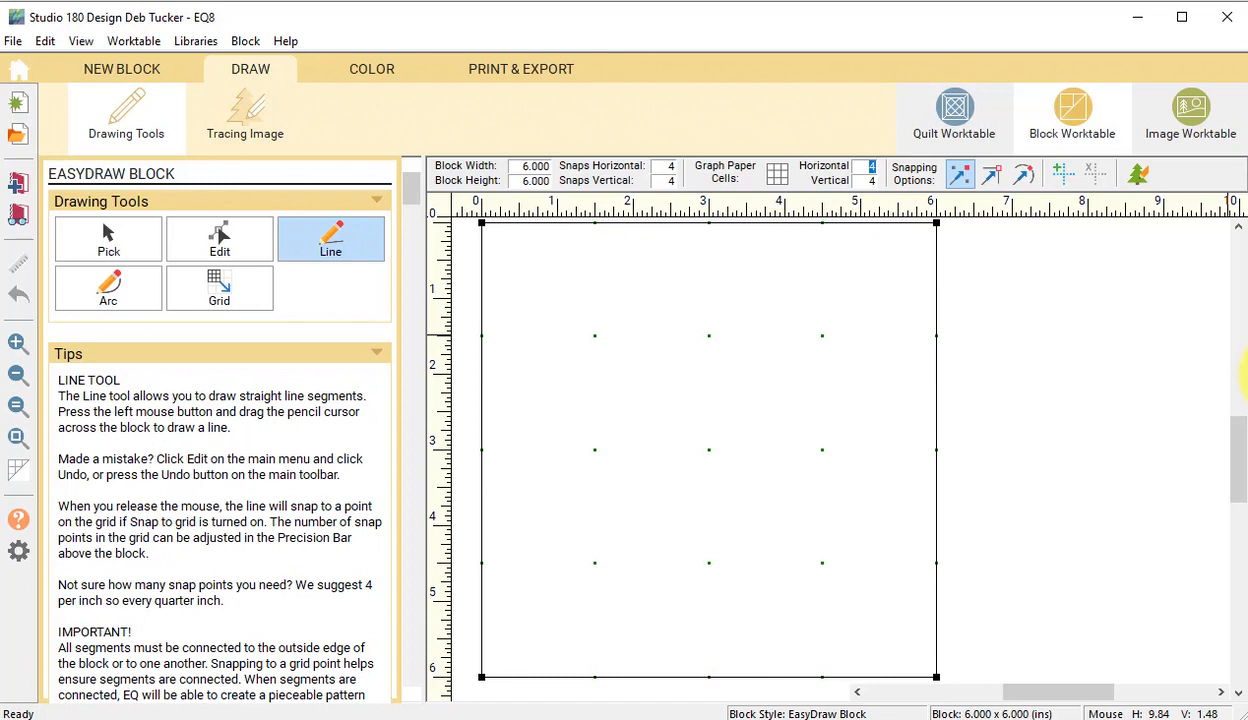
# Step: Draw a horizontal midline across the 6-inch block and two stacked triangles, each spanning the full width of its half
pyautogui.click(958, 178)
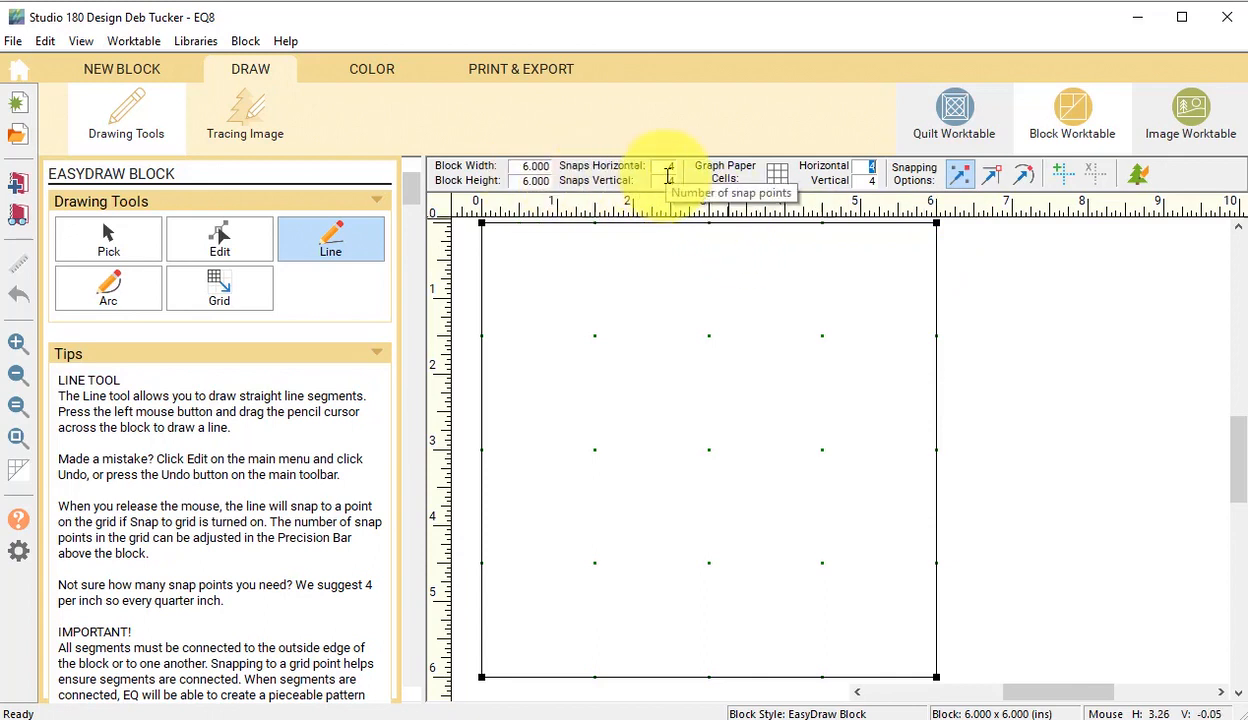
pyautogui.click(331, 240)
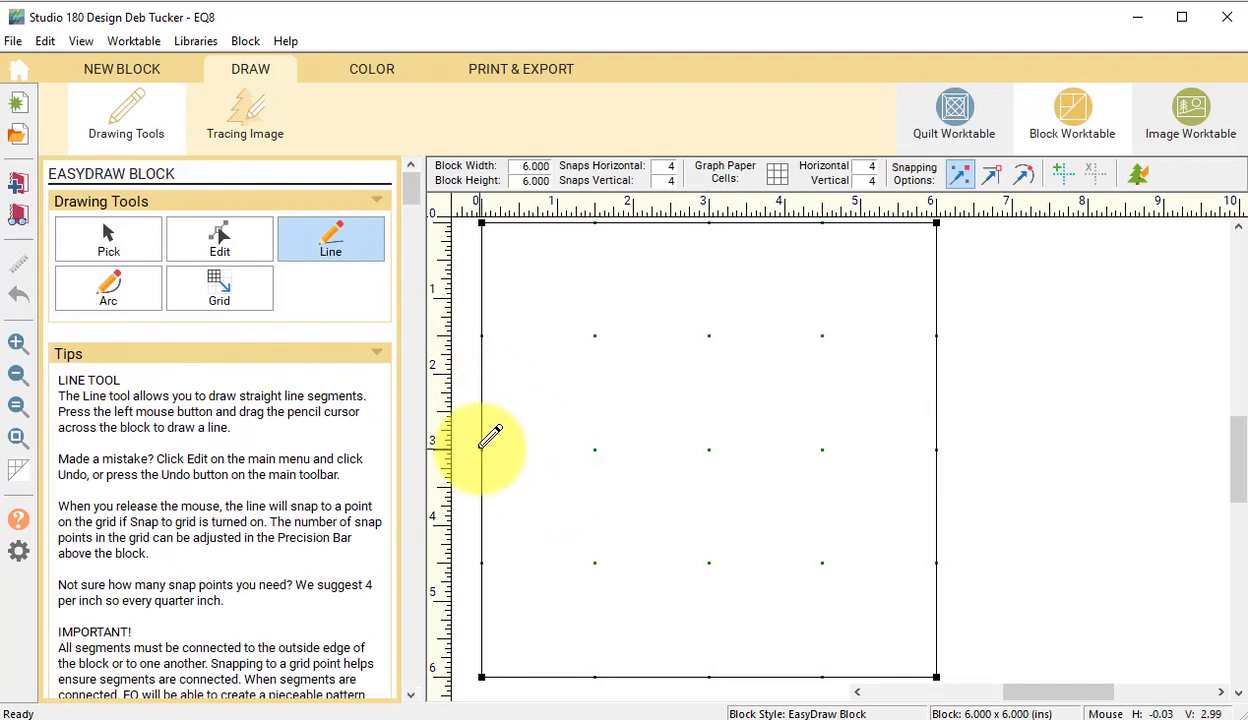
pyautogui.moveTo(481, 448); pyautogui.dragTo(936, 450)
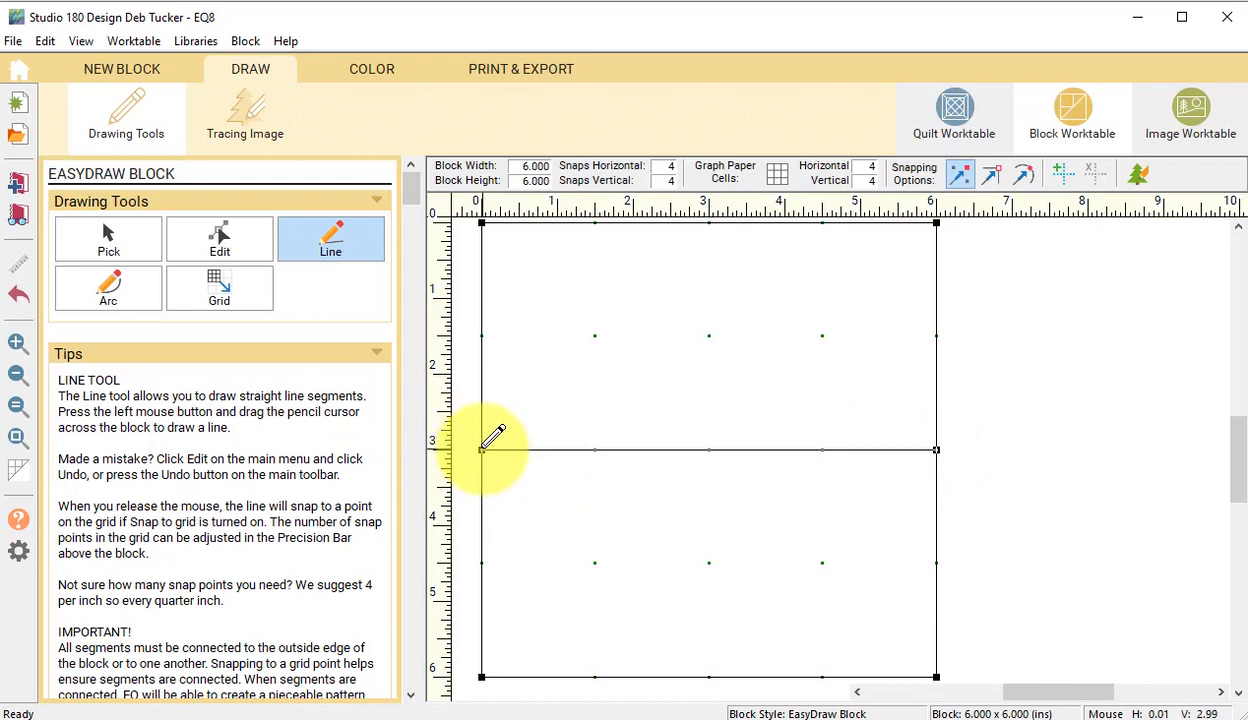
pyautogui.moveTo(482, 449); pyautogui.dragTo(709, 223)
pyautogui.moveTo(709, 223); pyautogui.dragTo(936, 449)
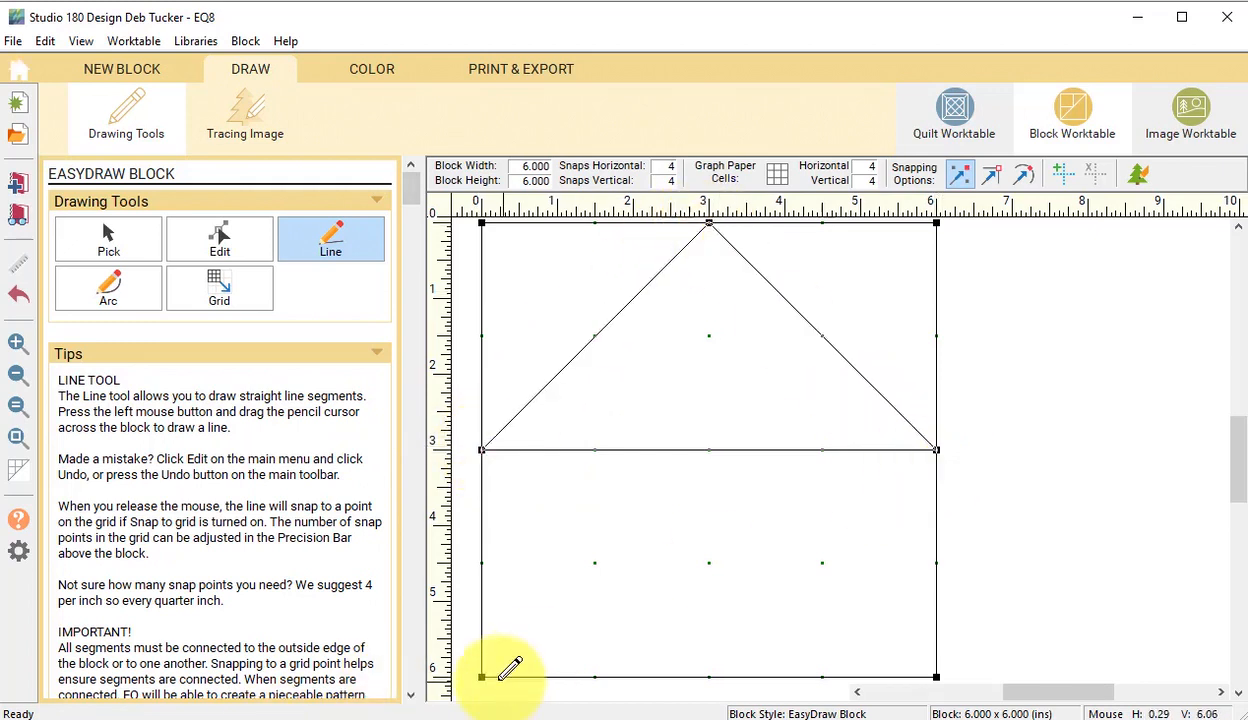
pyautogui.moveTo(482, 676); pyautogui.dragTo(937, 676)
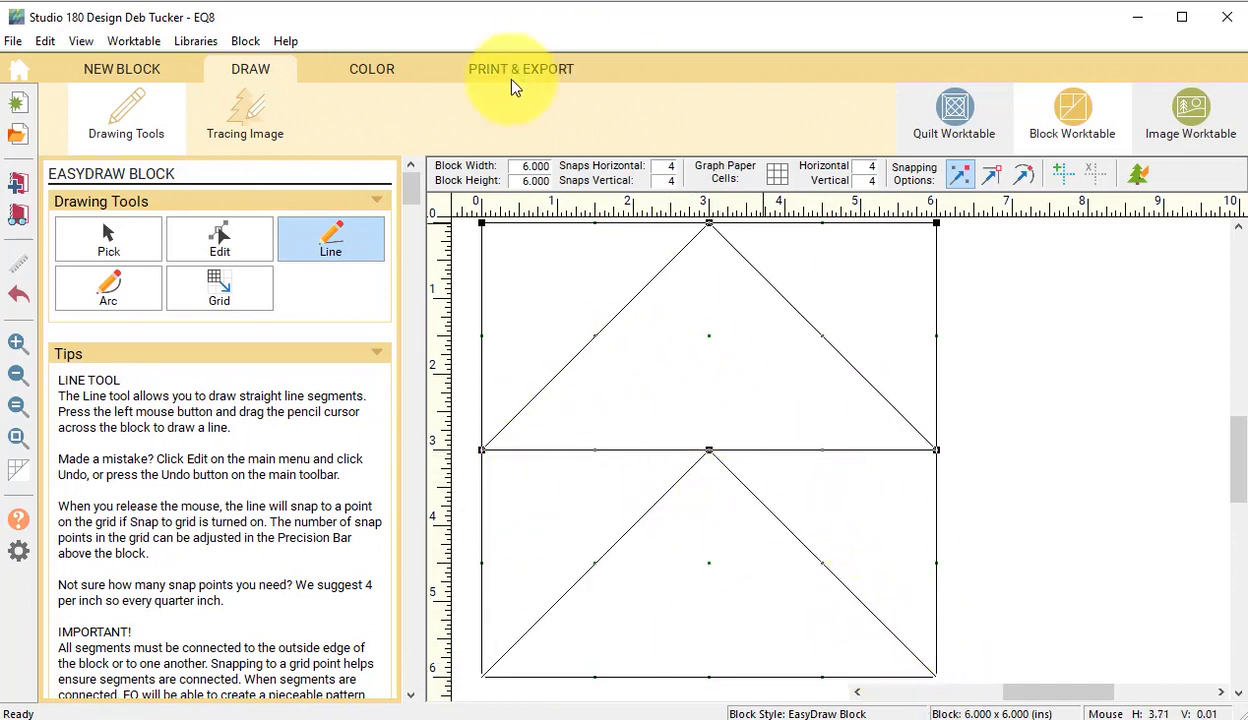
# Step: Colour the upper triangle green, the lower triangle red and the background white, and add the block to the Sketchbook
pyautogui.click(382, 78)
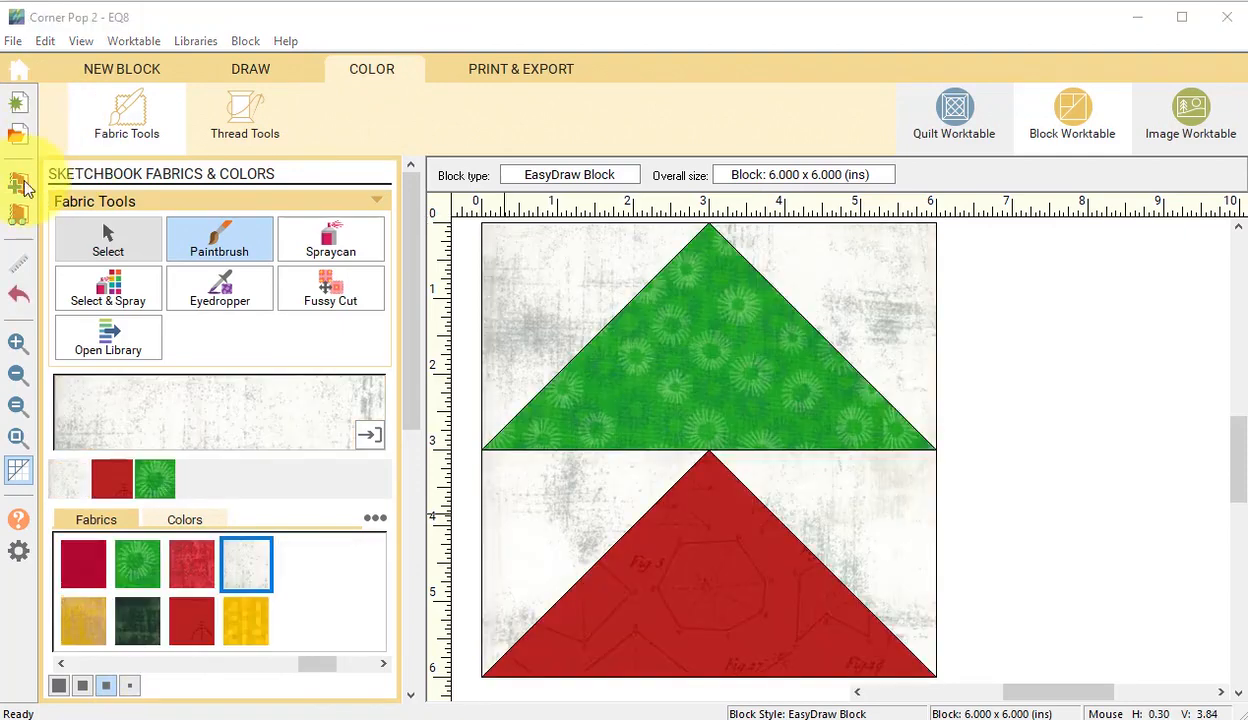
pyautogui.click(16, 184)
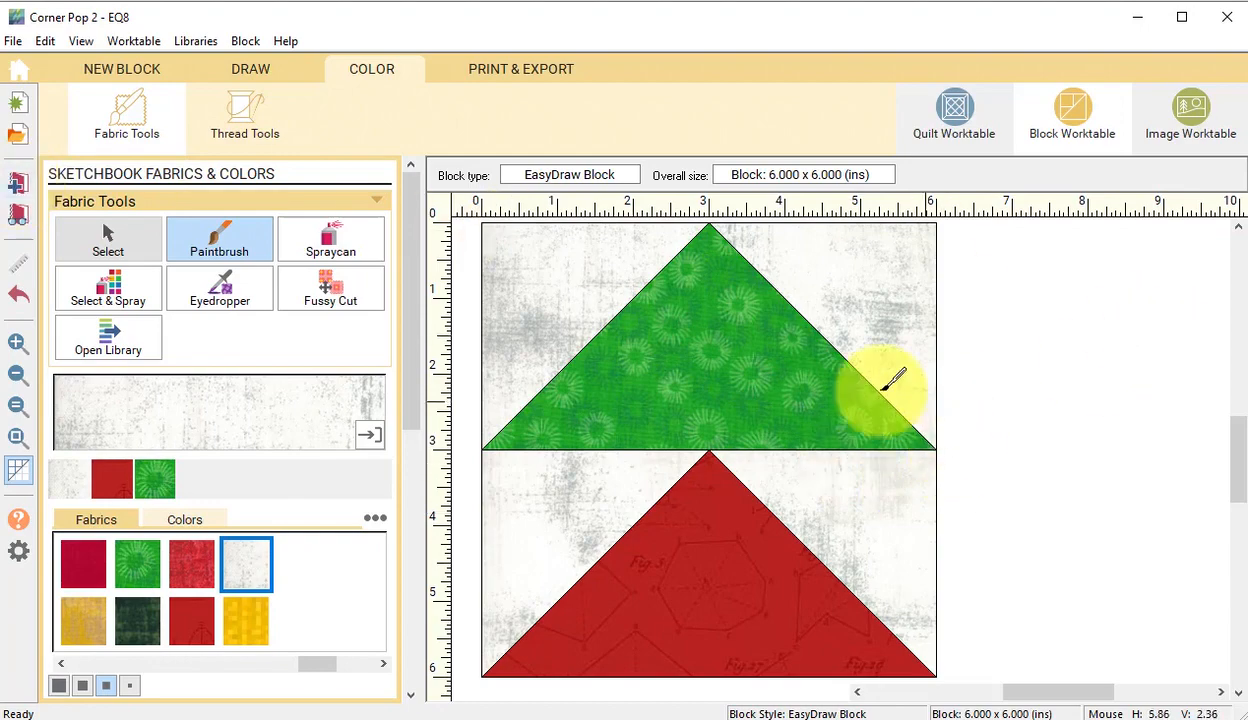
# Step: Draw two lines from the midpoint of the block's bottom edge to its upper corners, and check the new patches in colour
pyautogui.click(250, 68)
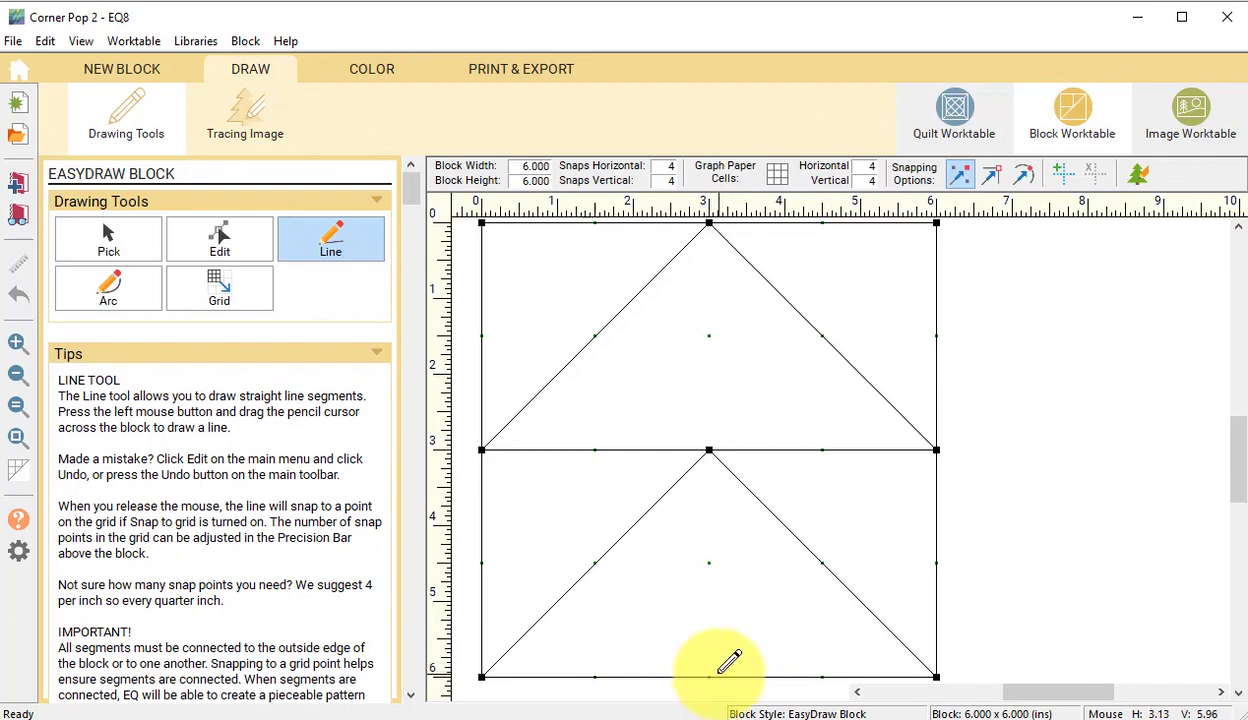
pyautogui.moveTo(712, 674); pyautogui.dragTo(940, 218)
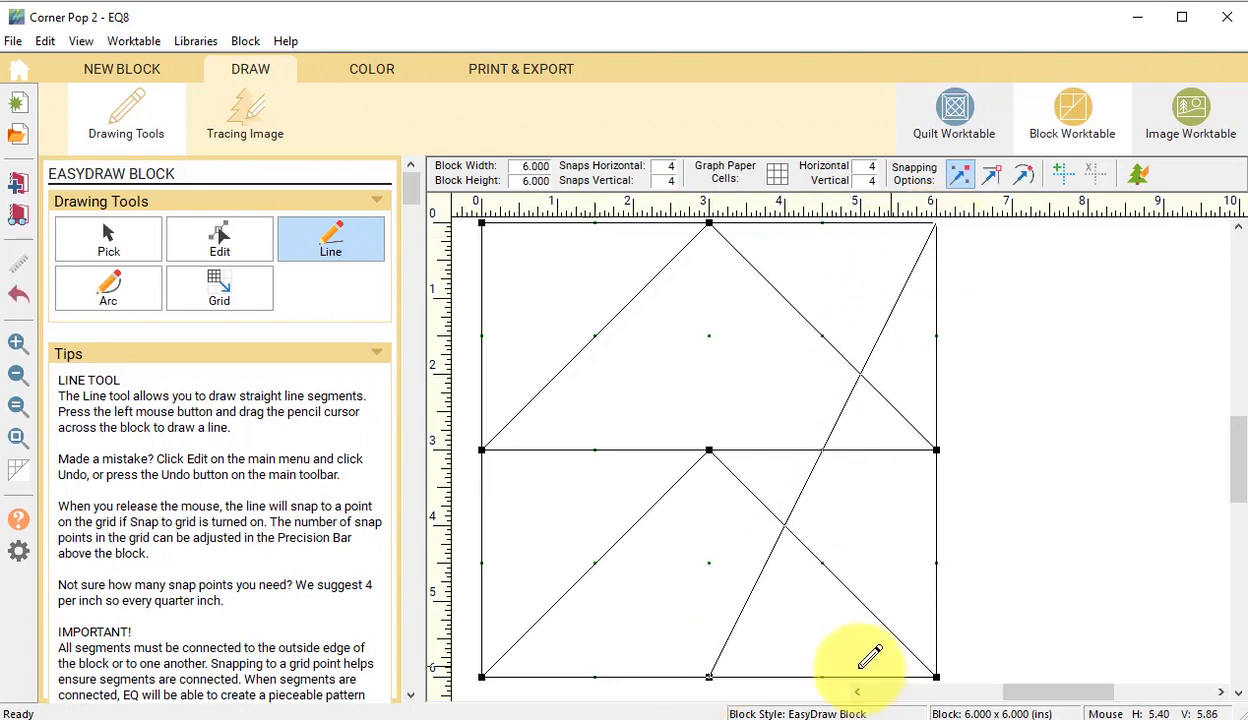
pyautogui.moveTo(706, 660)
pyautogui.mouseDown()
pyautogui.moveTo(713, 668)
pyautogui.moveTo(488, 272)
pyautogui.moveTo(483, 224)
pyautogui.mouseUp()
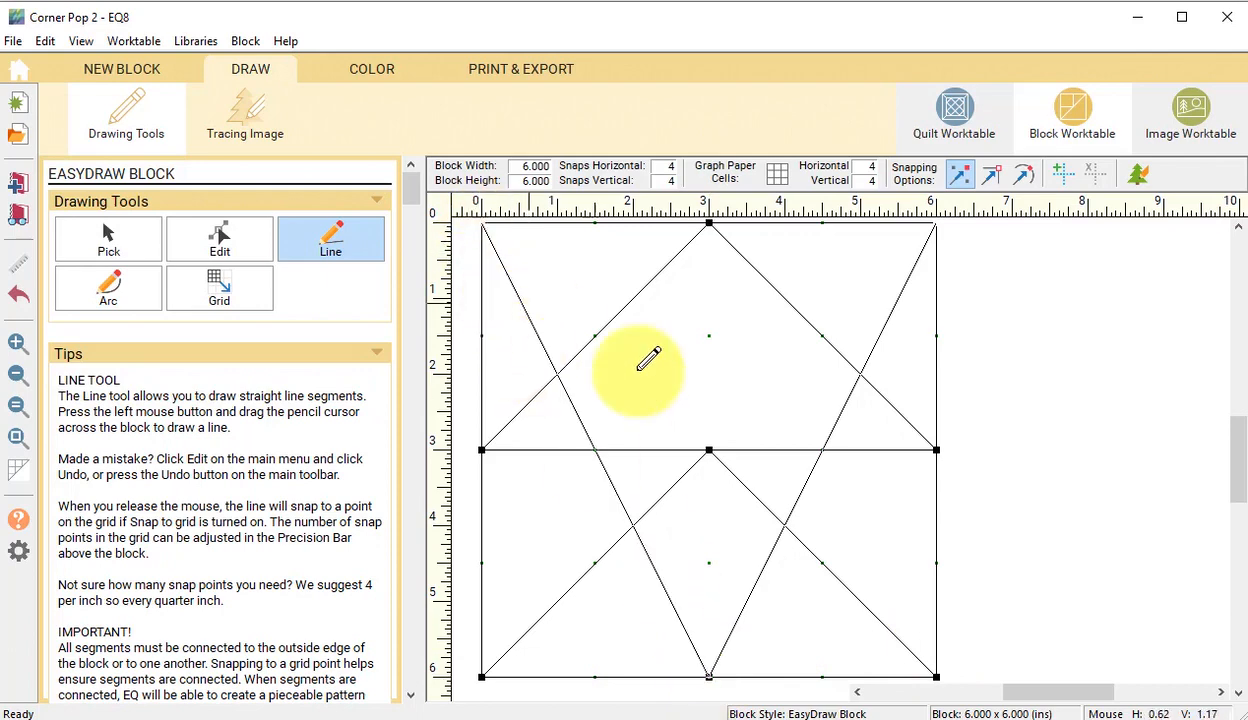
pyautogui.click(371, 69)
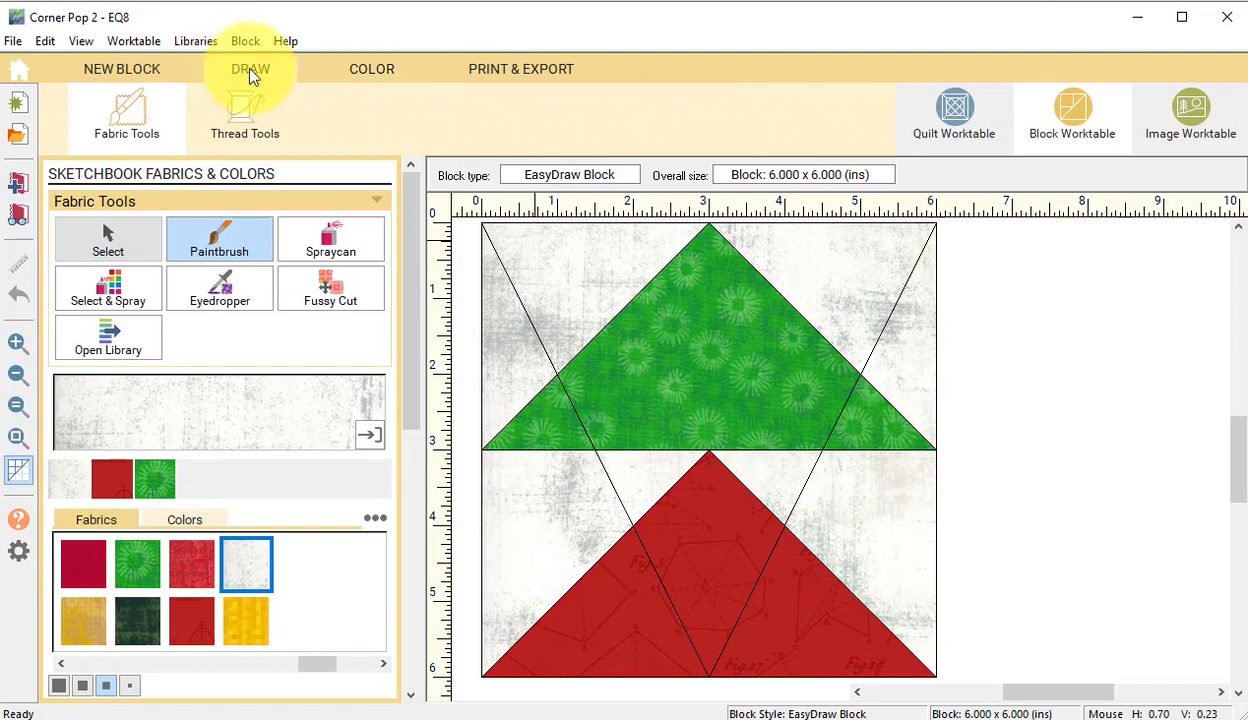
# Step: Delete the midline and triangle segments lying outside the large V on both sides of the block
pyautogui.click(243, 66)
pyautogui.click(88, 247)
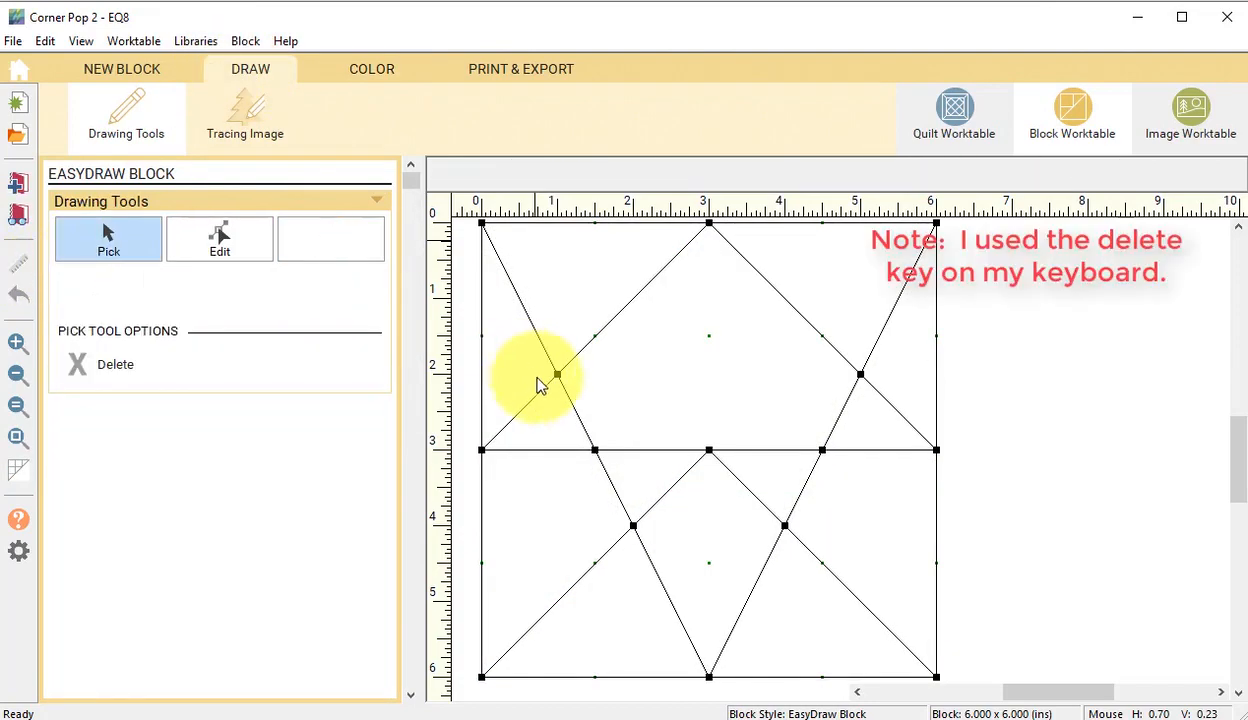
pyautogui.click(519, 411)
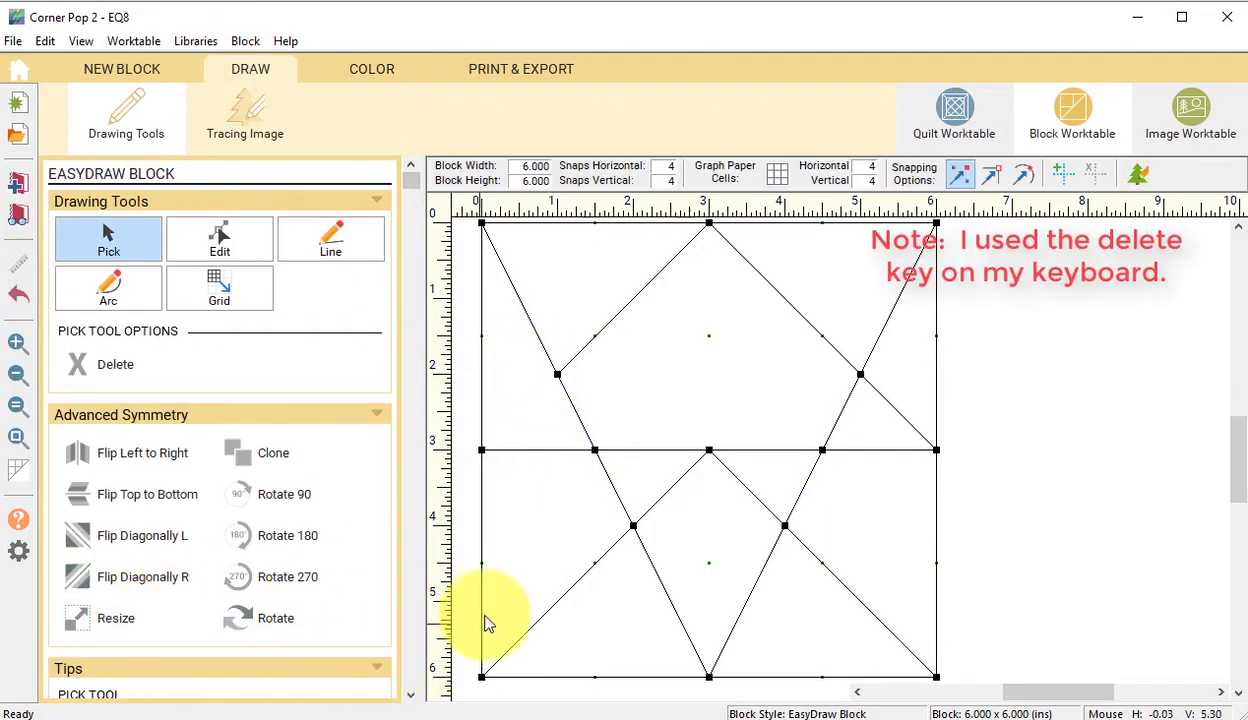
pyautogui.press('Delete')
pyautogui.click(830, 580)
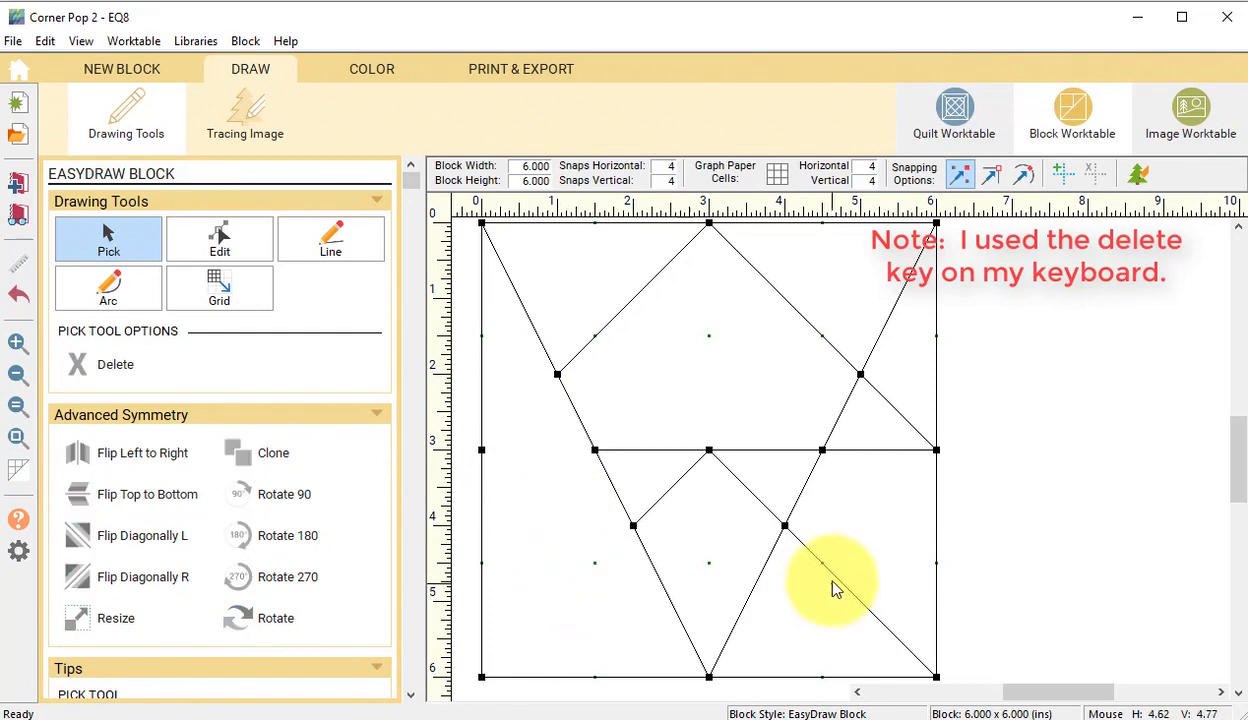
pyautogui.press('Delete')
pyautogui.click(872, 448)
pyautogui.click(893, 406)
pyautogui.press('Delete')
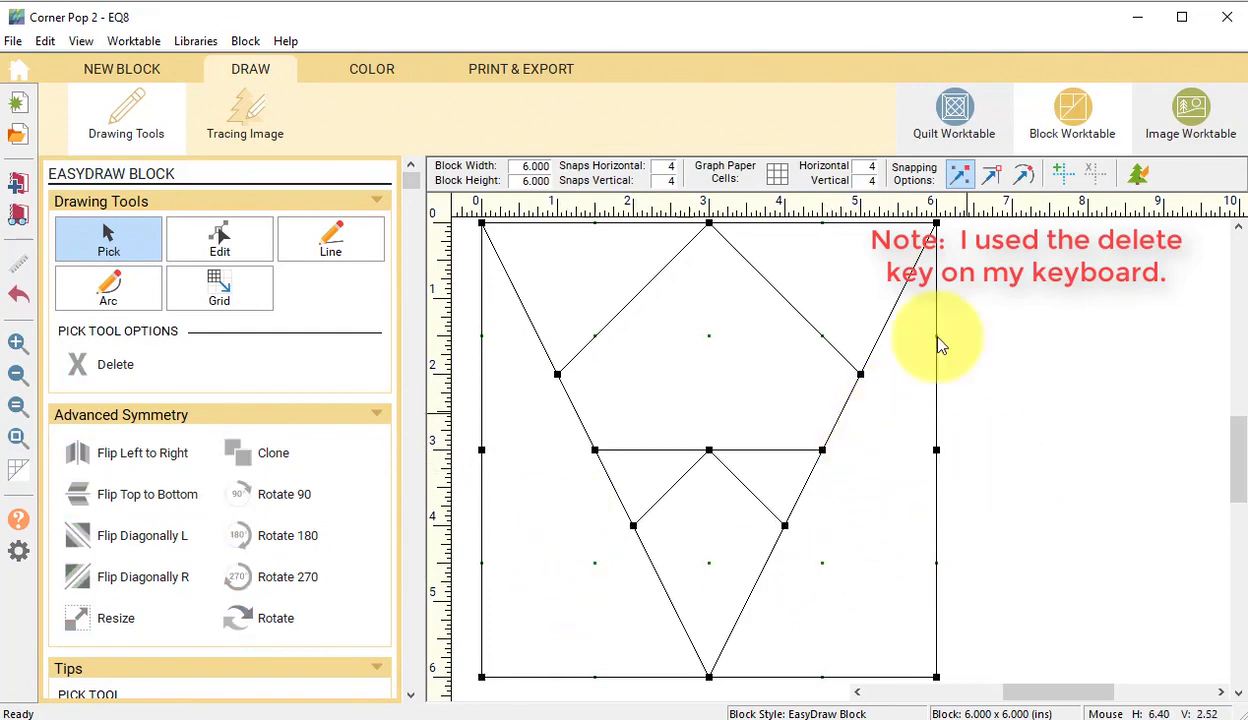
# Step: Paint both side patches outside the V with the dark green fabric
pyautogui.click(372, 70)
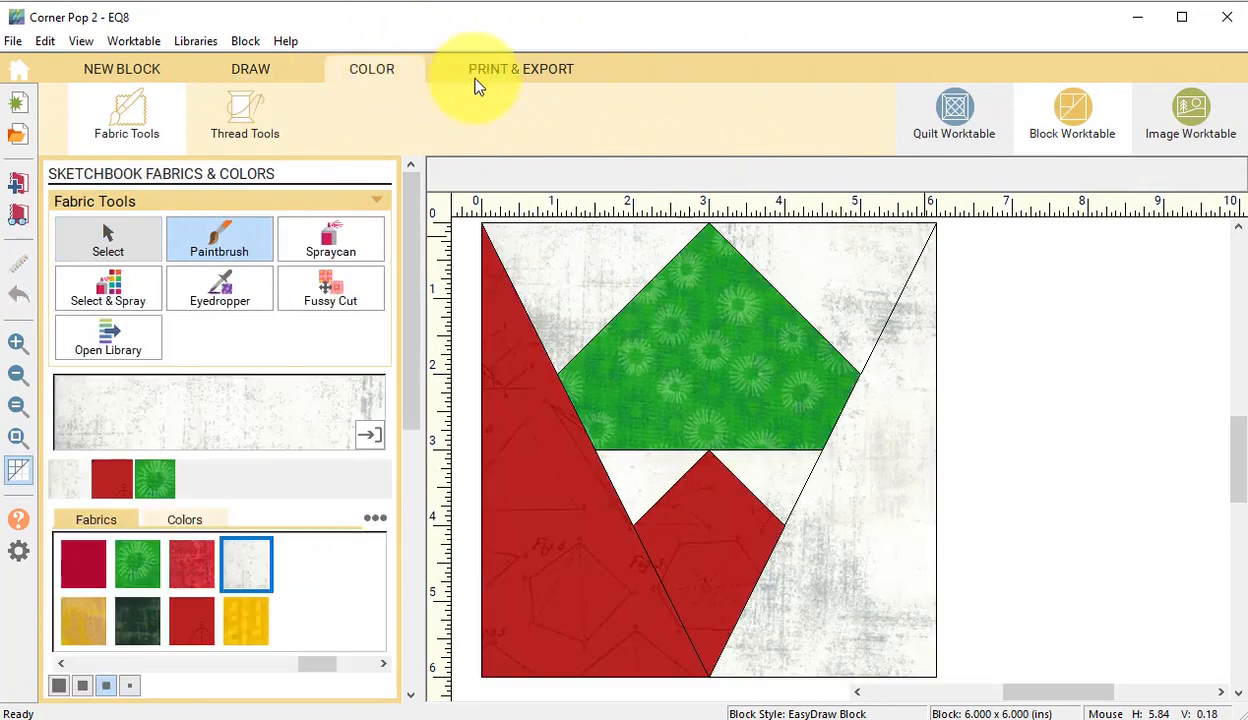
pyautogui.click(140, 625)
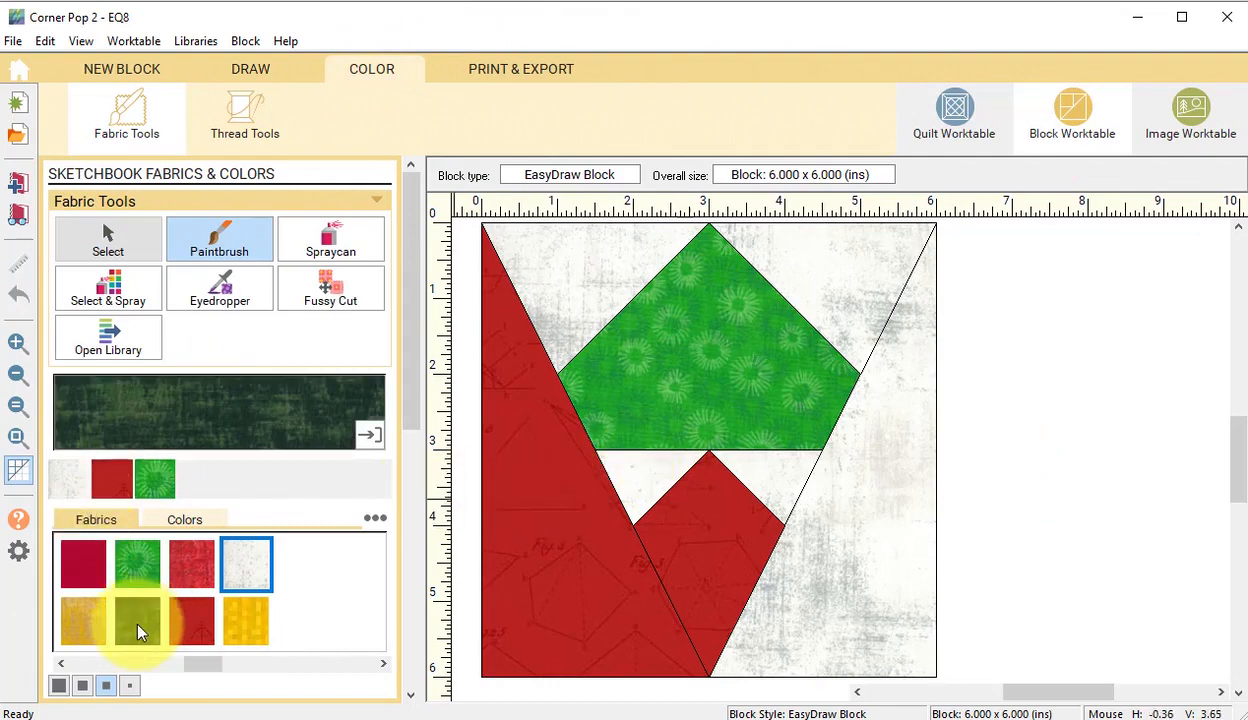
pyautogui.click(608, 495)
pyautogui.click(830, 510)
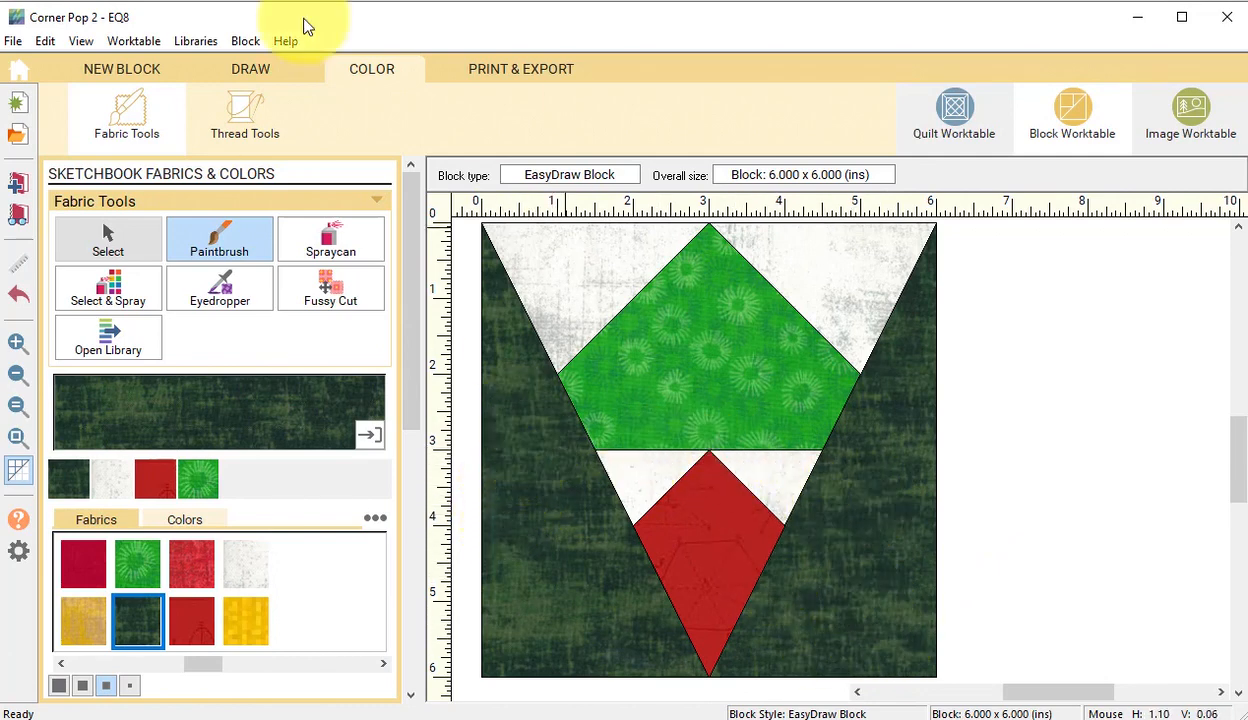
# Step: Draw diagonal lines across both lower corners, from the midpoints of the side edges to the bottom edge at 1.5 and 4.5 inches
pyautogui.click(254, 66)
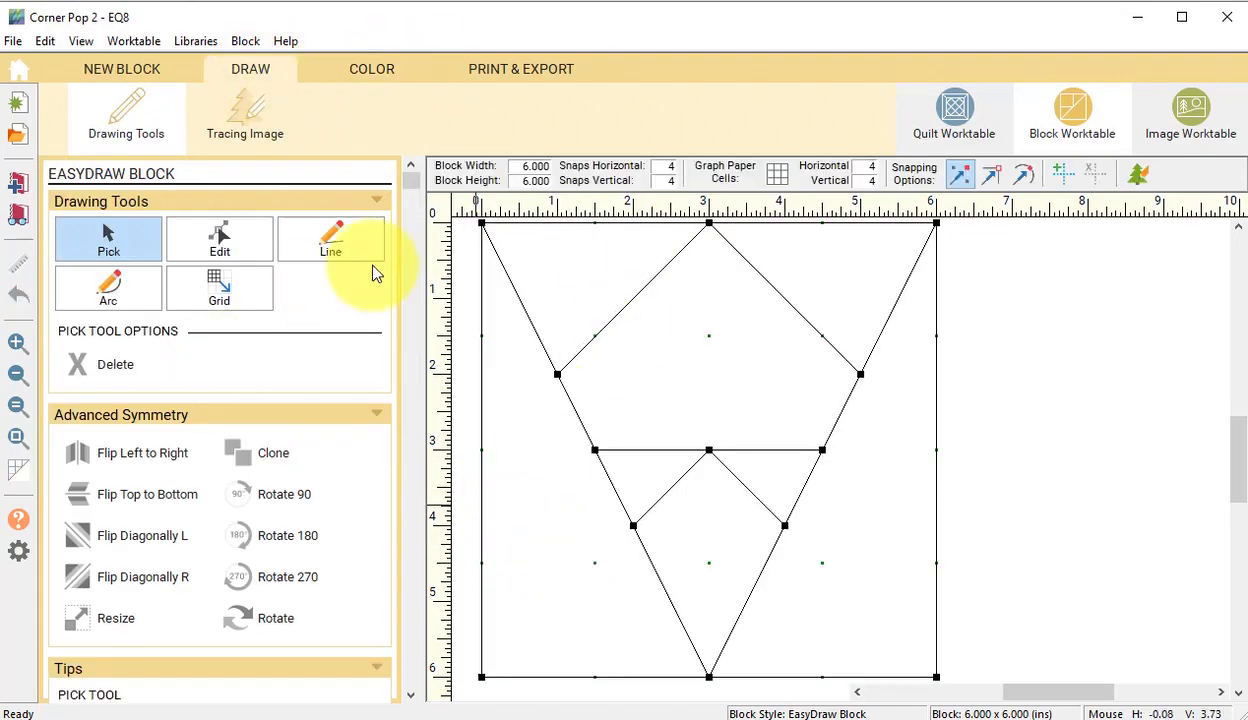
pyautogui.click(331, 245)
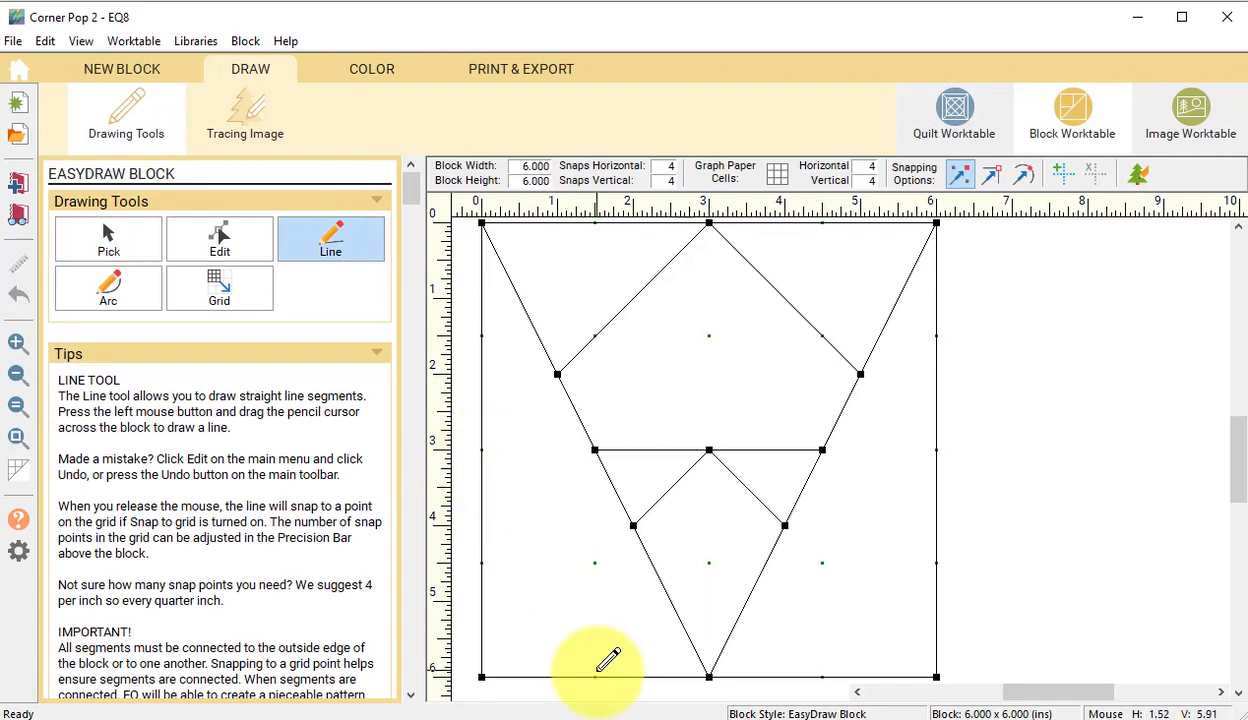
pyautogui.moveTo(601, 681); pyautogui.dragTo(595, 677)
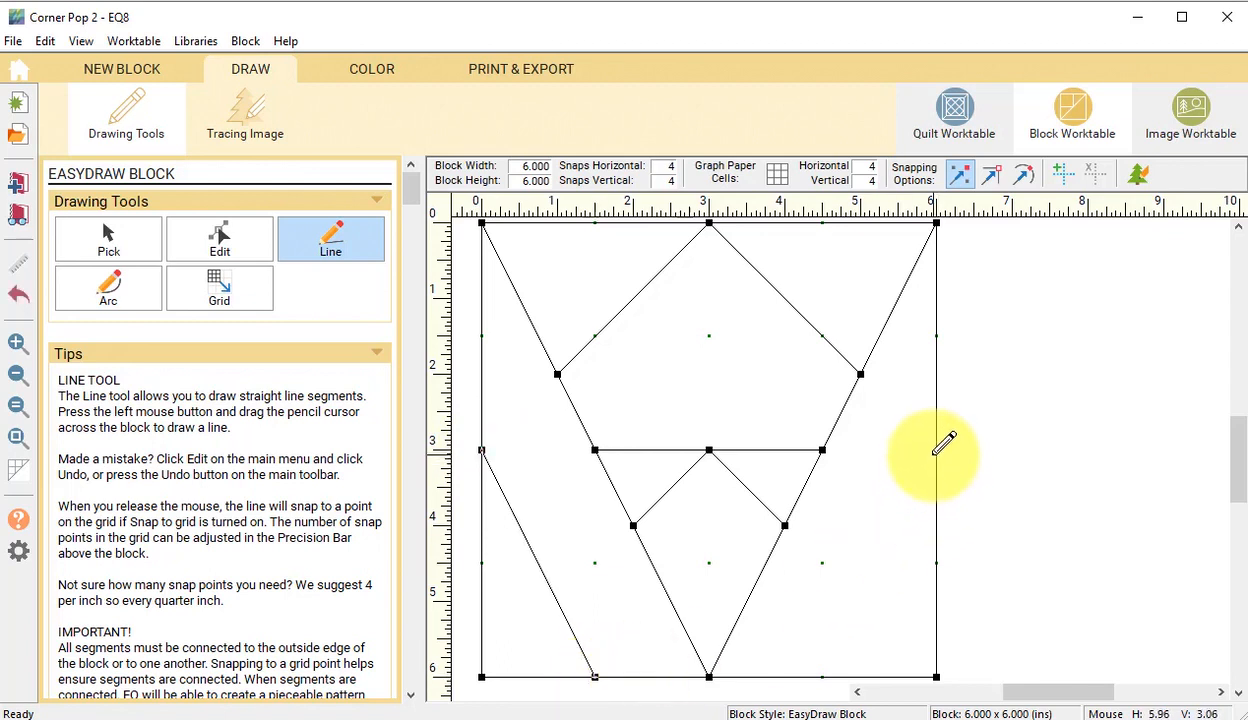
pyautogui.moveTo(936, 450)
pyautogui.mouseDown()
pyautogui.moveTo(820, 660)
pyautogui.moveTo(827, 674)
pyautogui.mouseUp()
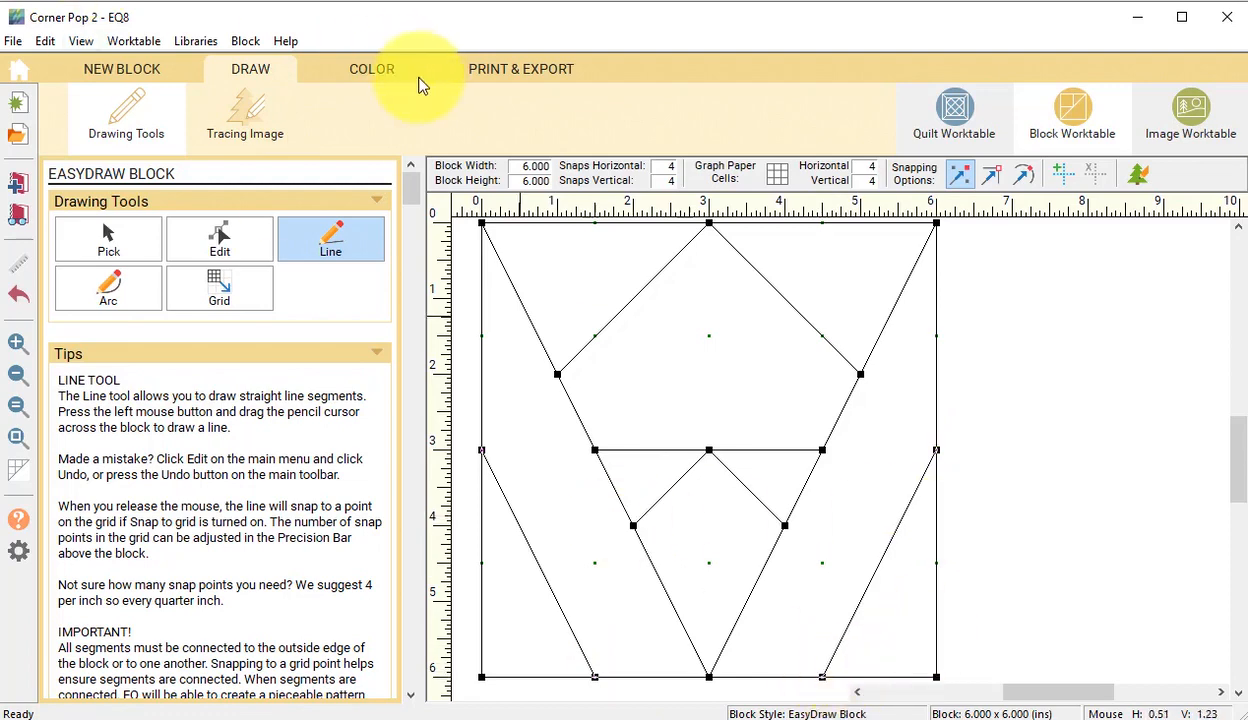
# Step: Paint both lower corner triangles with the mottled gold fabric and add the block to the Sketchbook
pyautogui.click(388, 72)
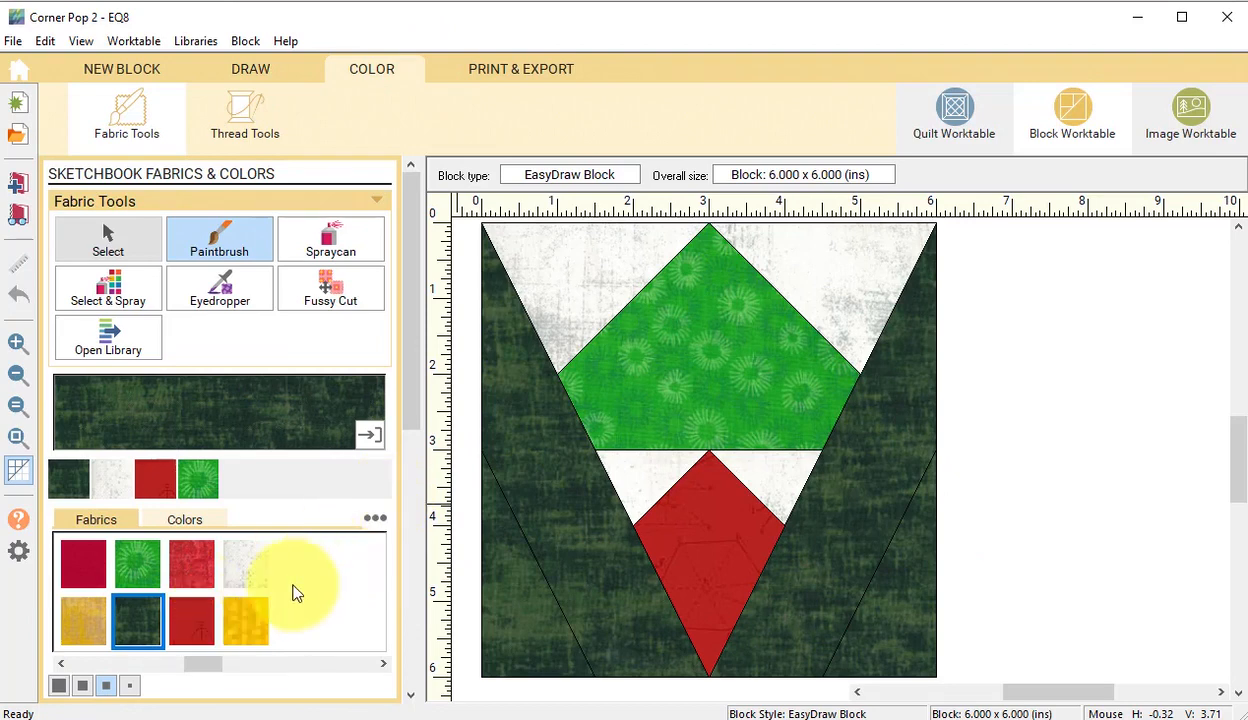
pyautogui.click(83, 620)
pyautogui.click(532, 610)
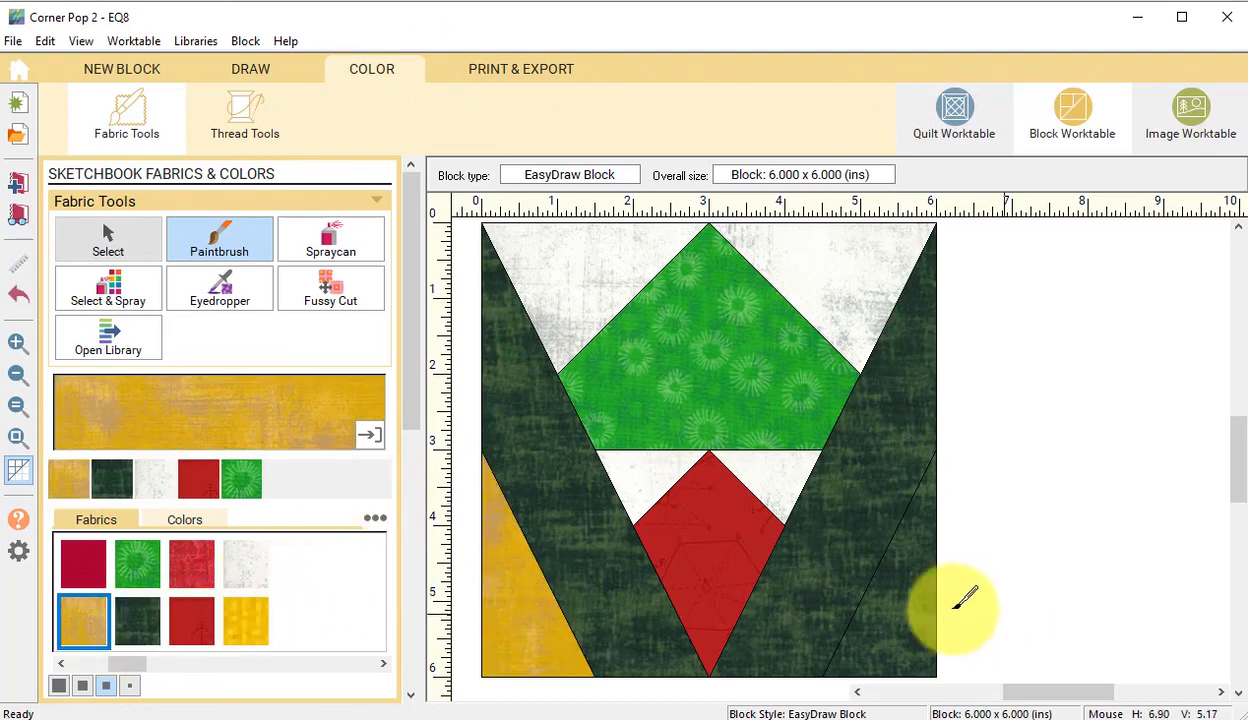
pyautogui.click(925, 600)
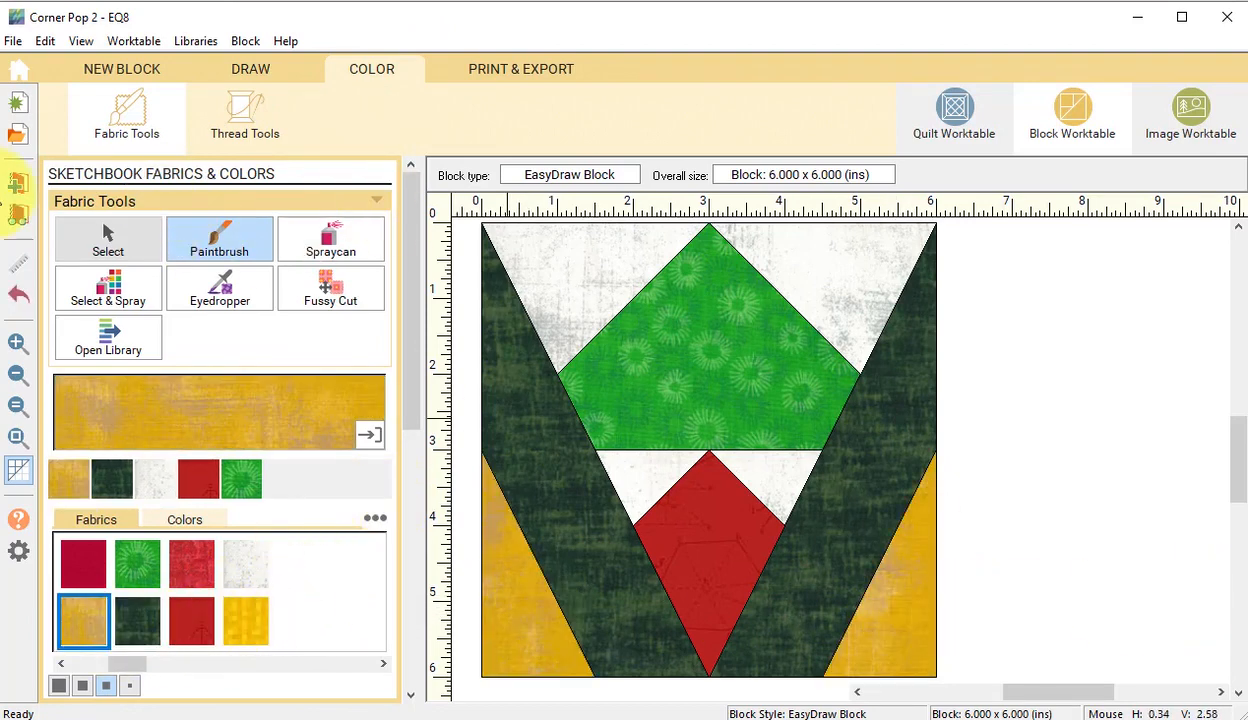
pyautogui.click(105, 300)
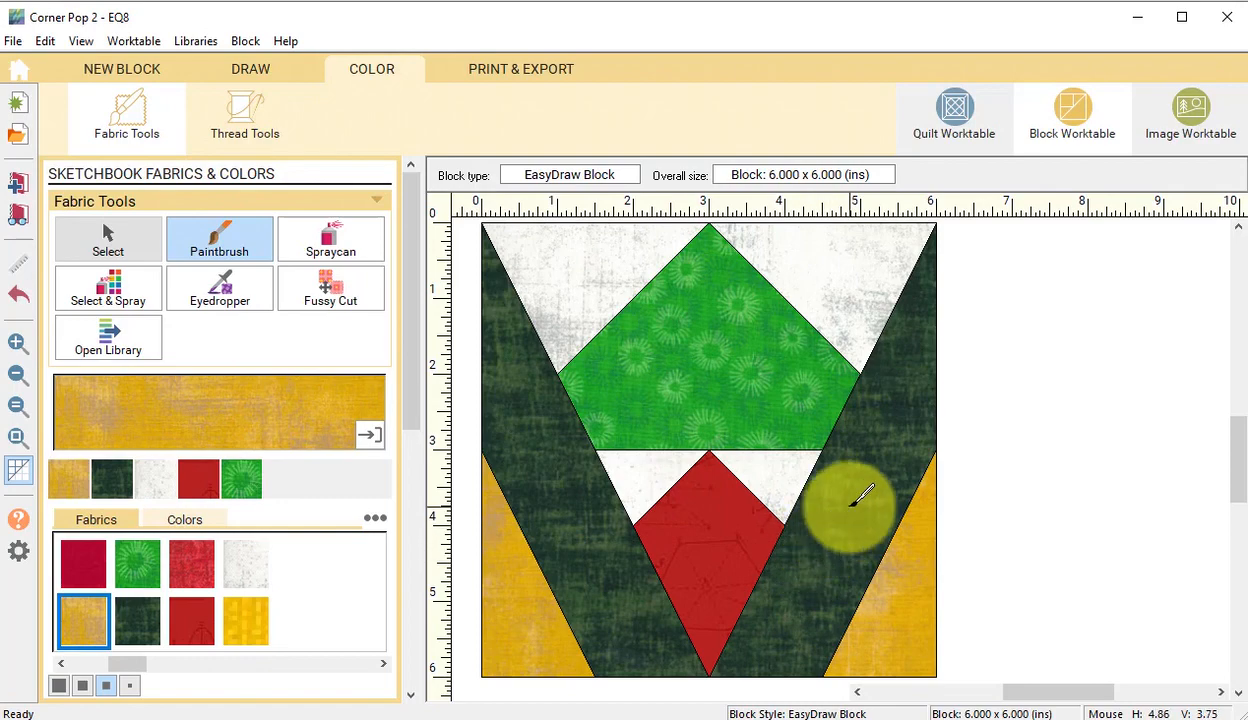
# Step: Create a Serendipity Shrink & Flip block from the version with gold corners and add the pinwheel arrangement to the Sketchbook
pyautogui.click(137, 68)
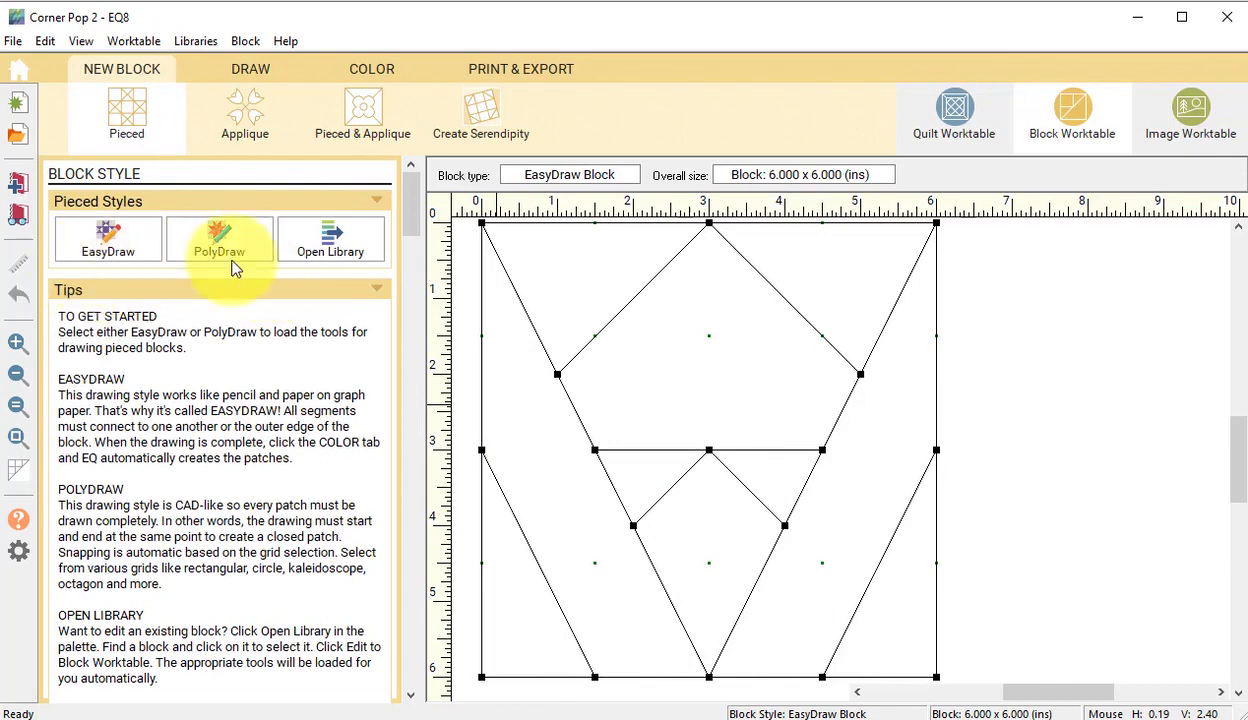
pyautogui.click(490, 117)
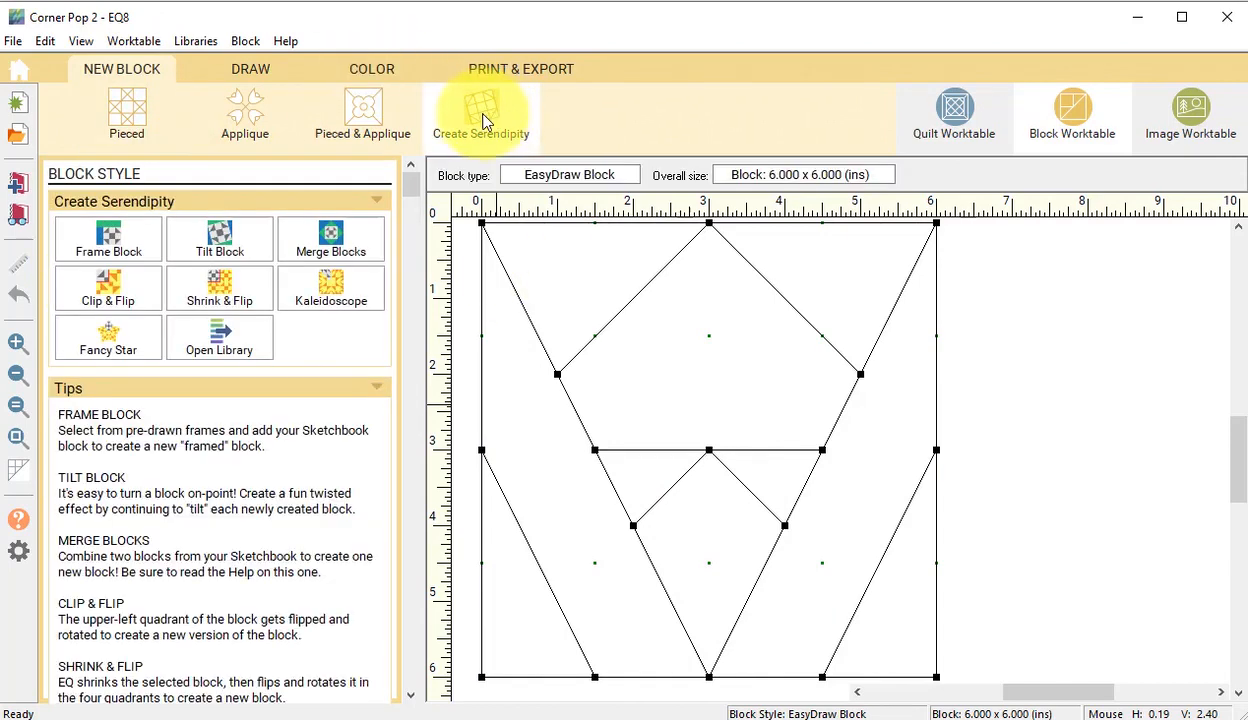
pyautogui.click(221, 290)
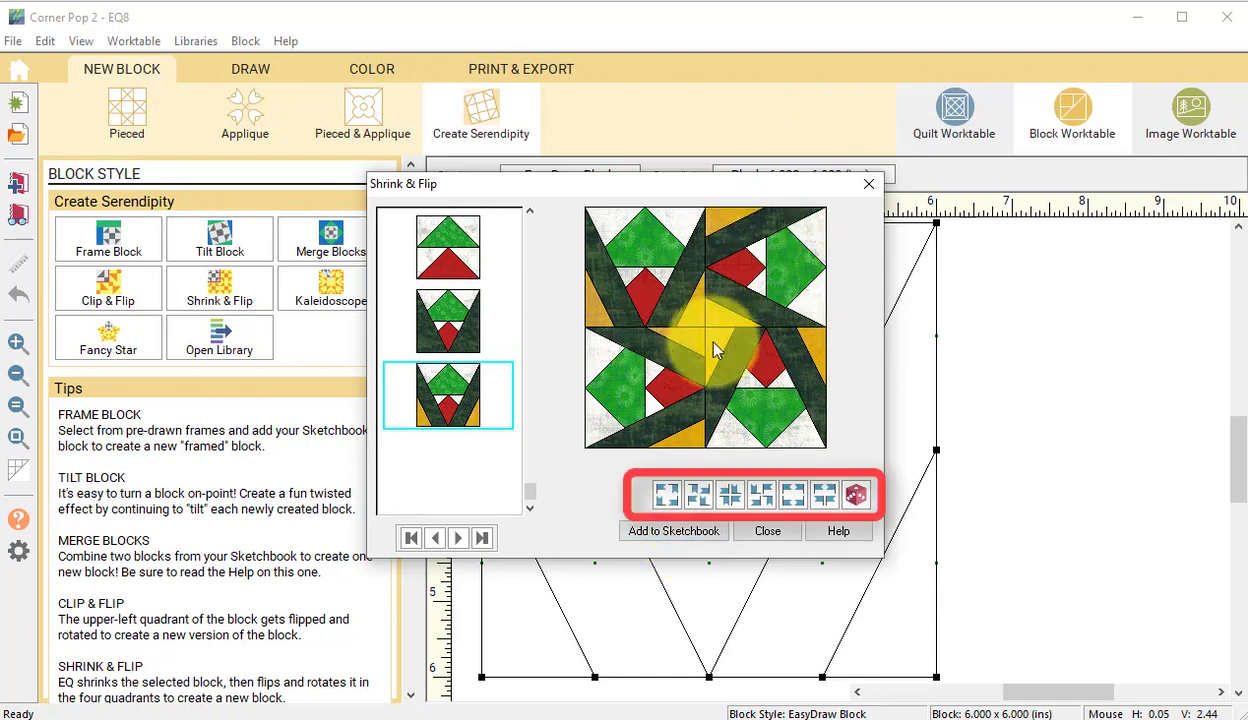
pyautogui.click(668, 530)
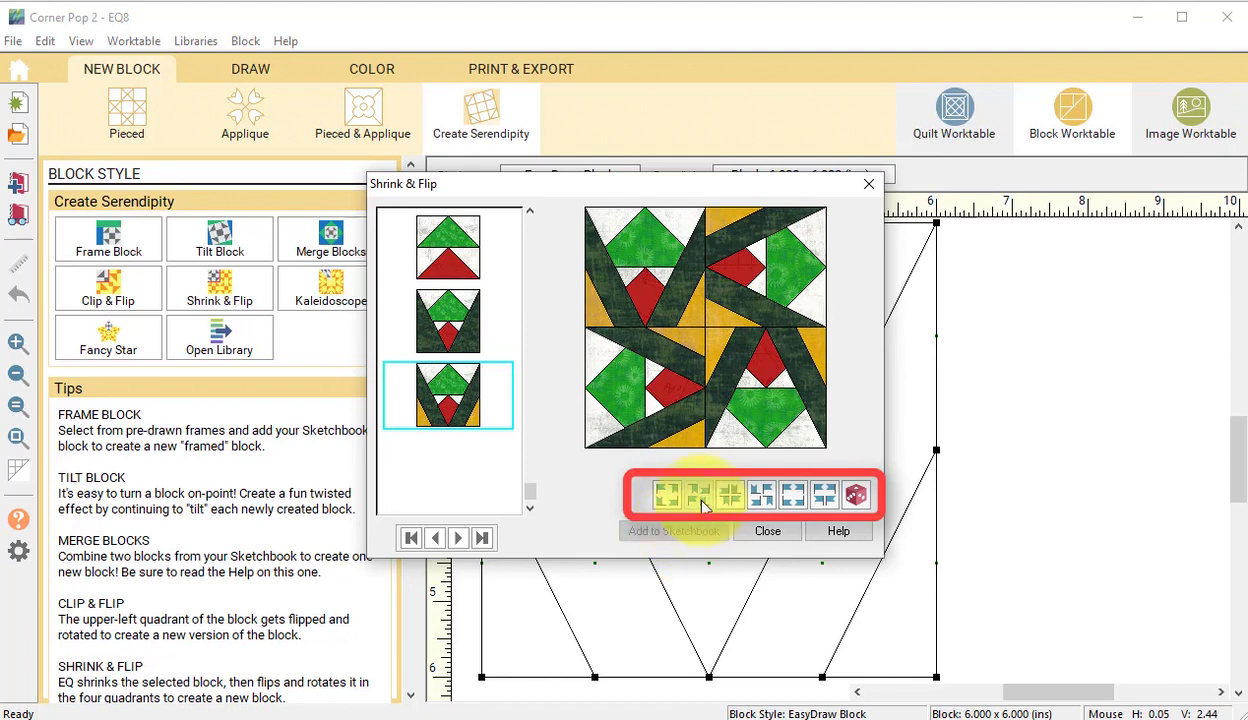
# Step: Add two more Shrink & Flip pinwheel arrangements of the gold-cornered block, with the points of the white corners meeting in the centre, to the Sketchbook
pyautogui.click(699, 500)
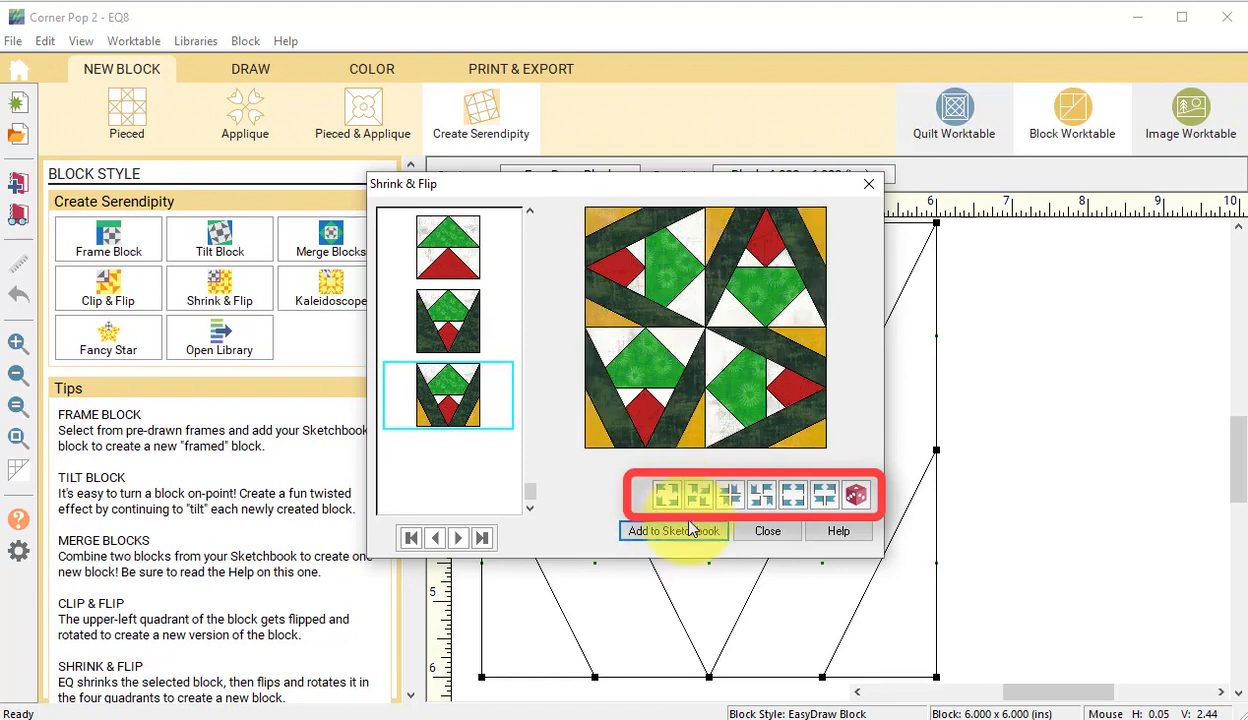
pyautogui.click(690, 535)
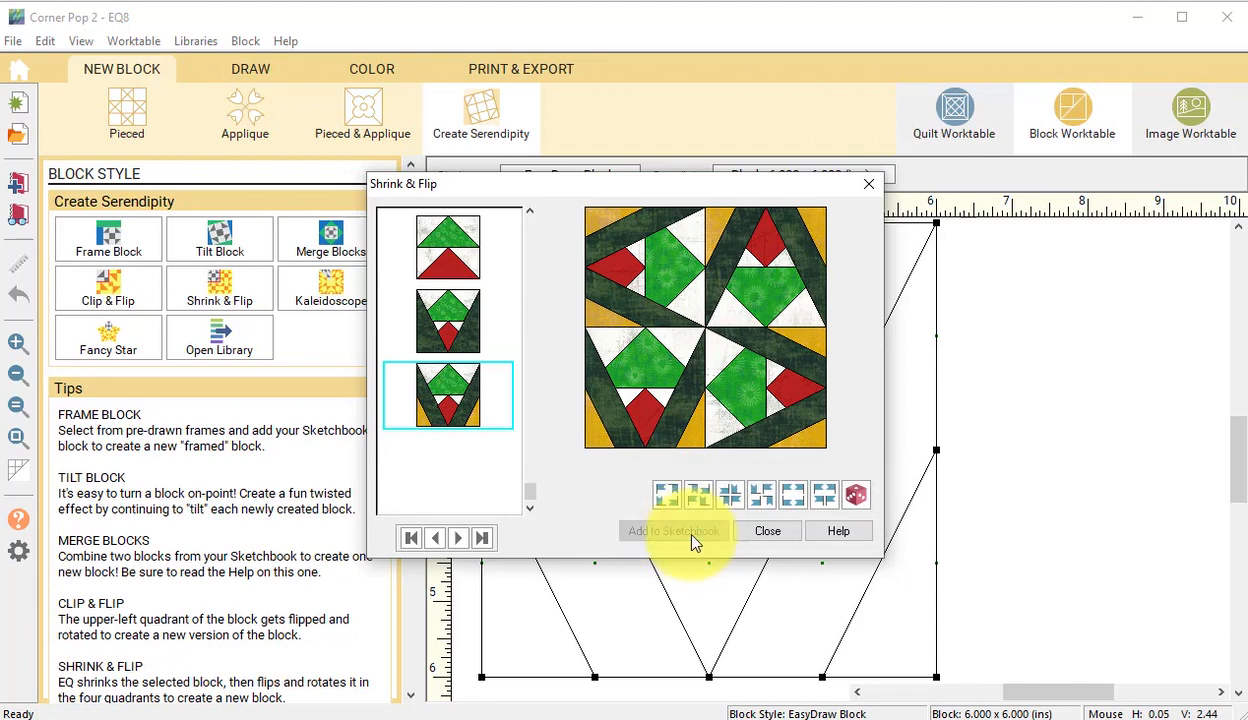
pyautogui.click(730, 495)
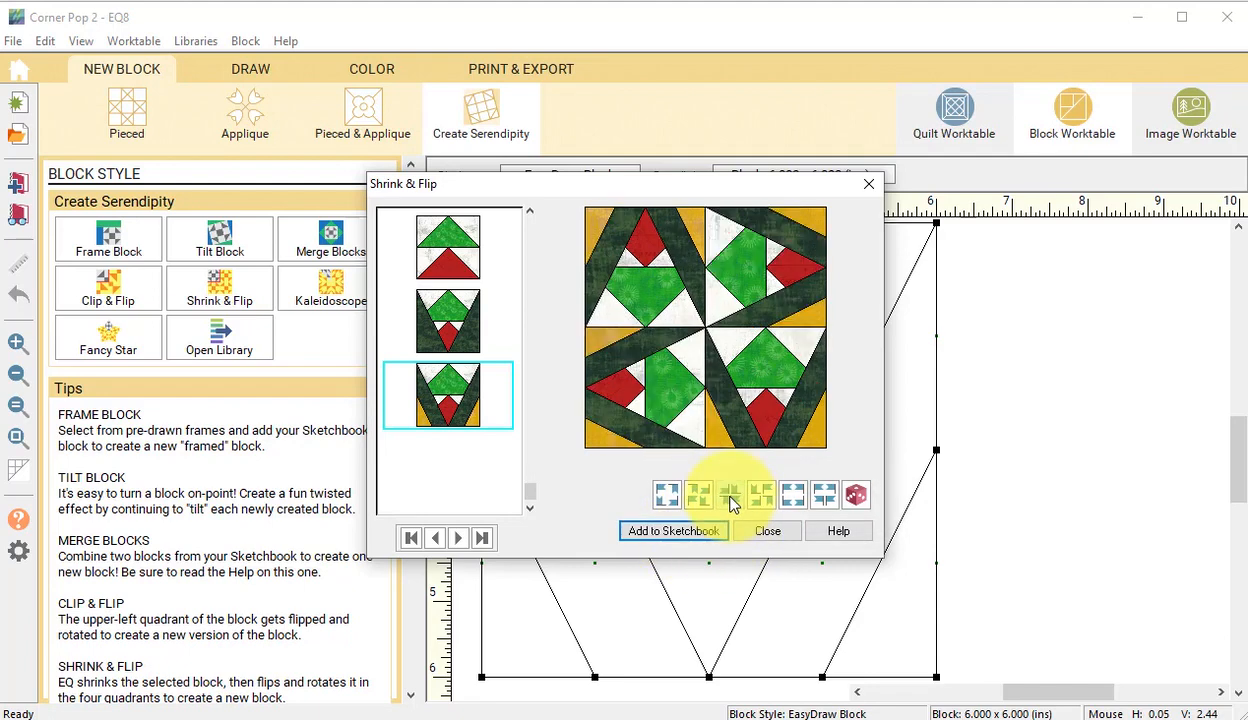
pyautogui.click(680, 532)
# Step: Add the mirrored Shrink & Flip arrangement with a gold centre diamond to the Sketchbook and finish creating Shrink & Flip blocks
pyautogui.click(762, 503)
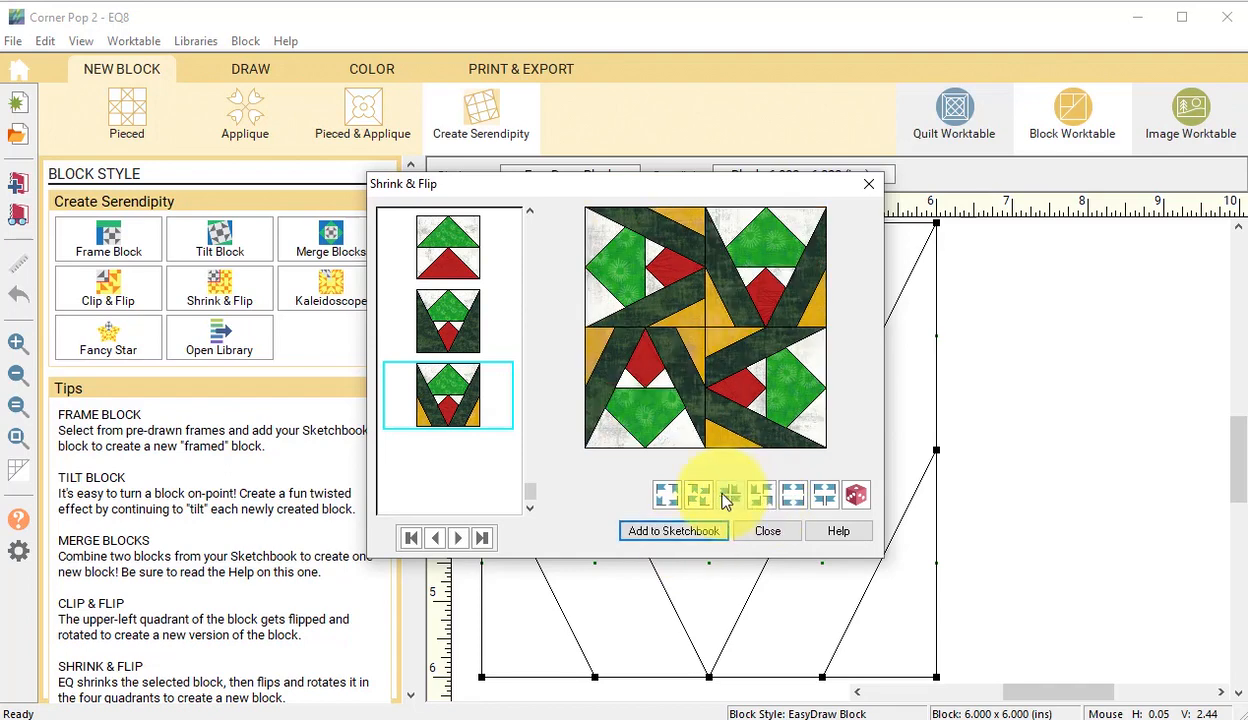
pyautogui.click(728, 496)
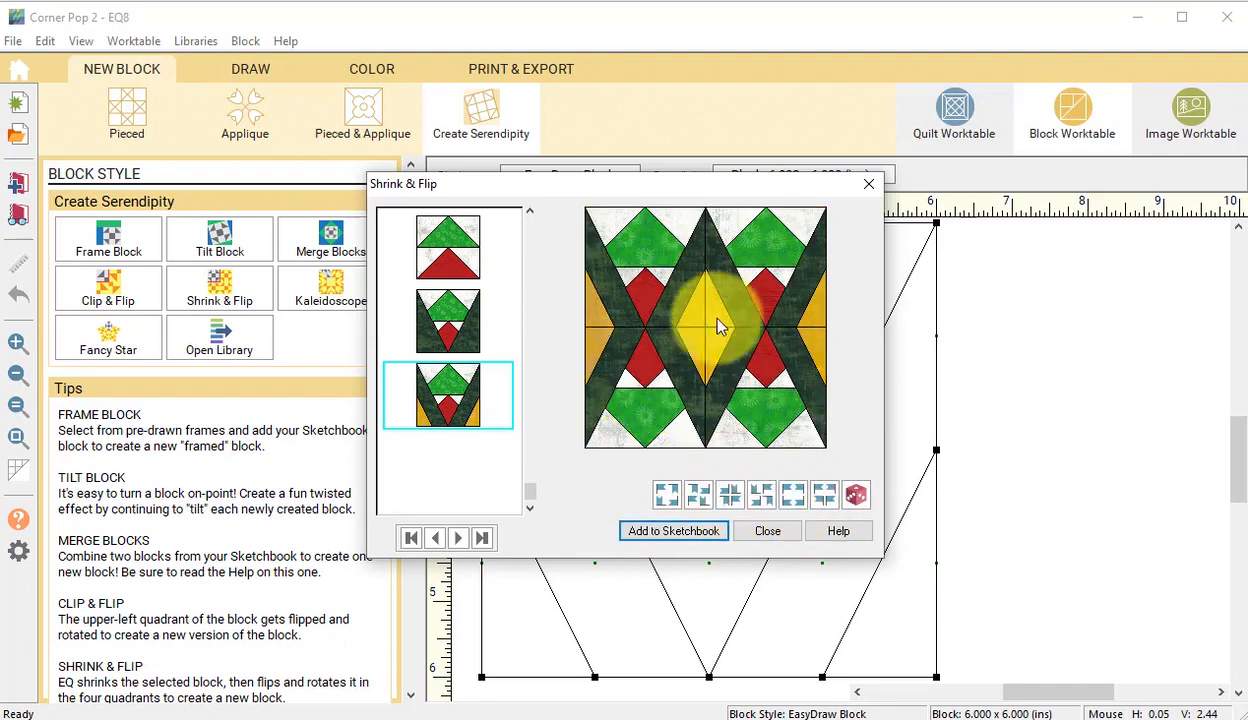
pyautogui.click(666, 532)
pyautogui.click(766, 531)
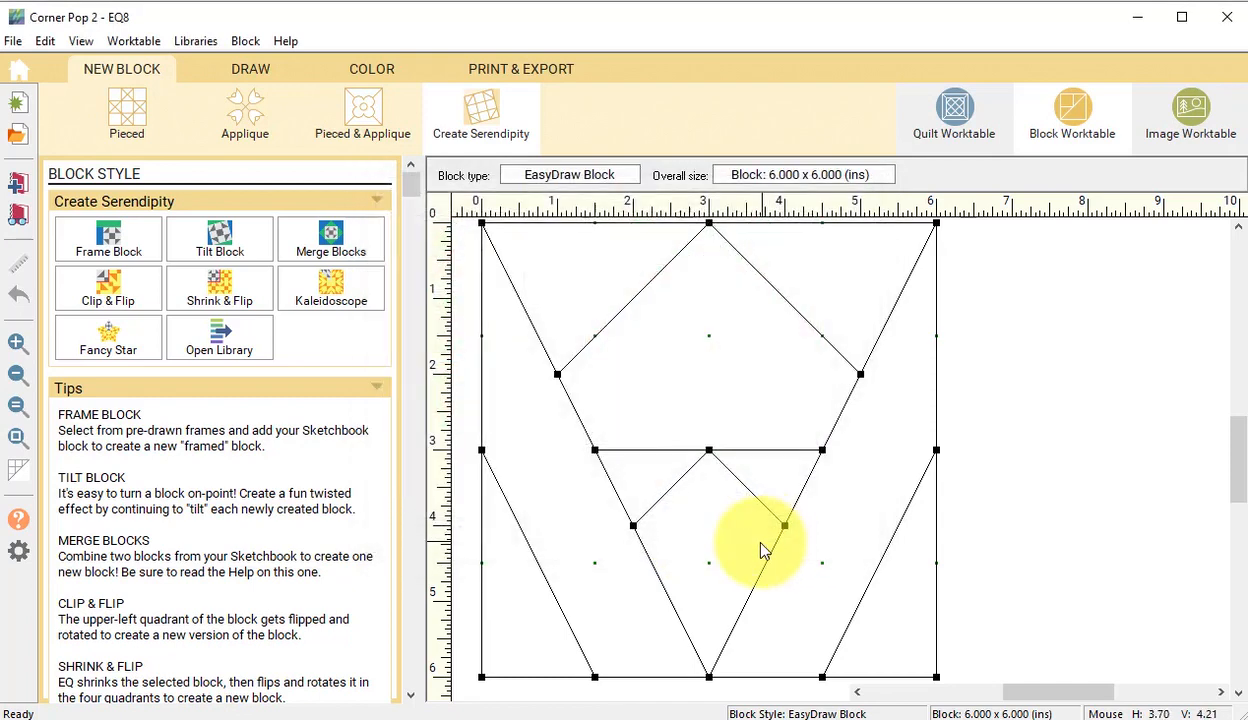
# Step: Set up a horizontal quilt layout of 3 by 3 blocks with a finished block size of 12 x 12 inches
pyautogui.click(953, 122)
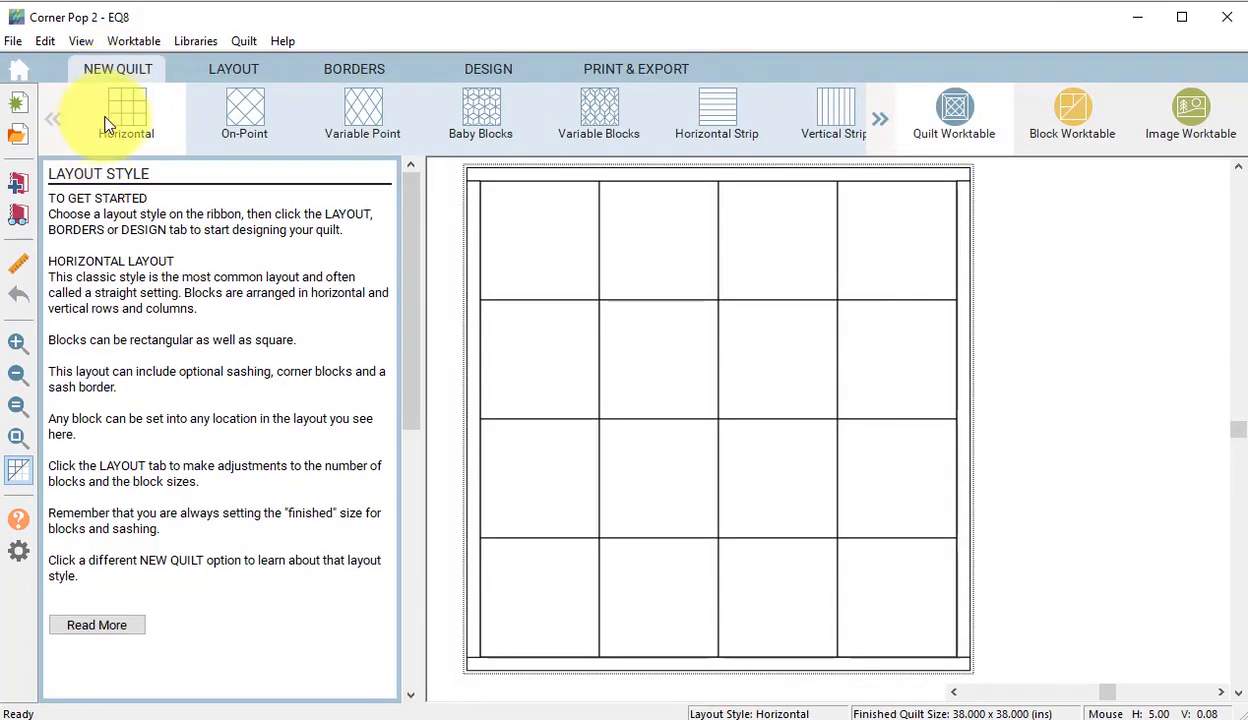
pyautogui.click(240, 76)
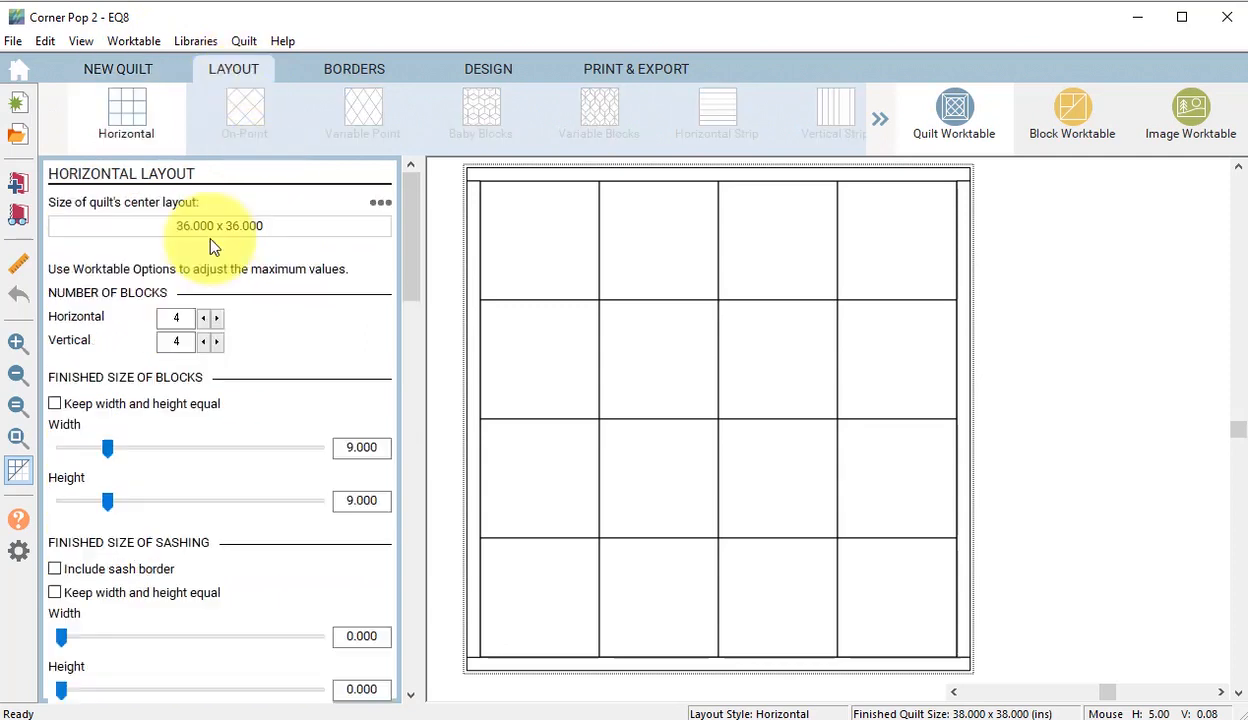
pyautogui.click(203, 318)
pyautogui.click(203, 341)
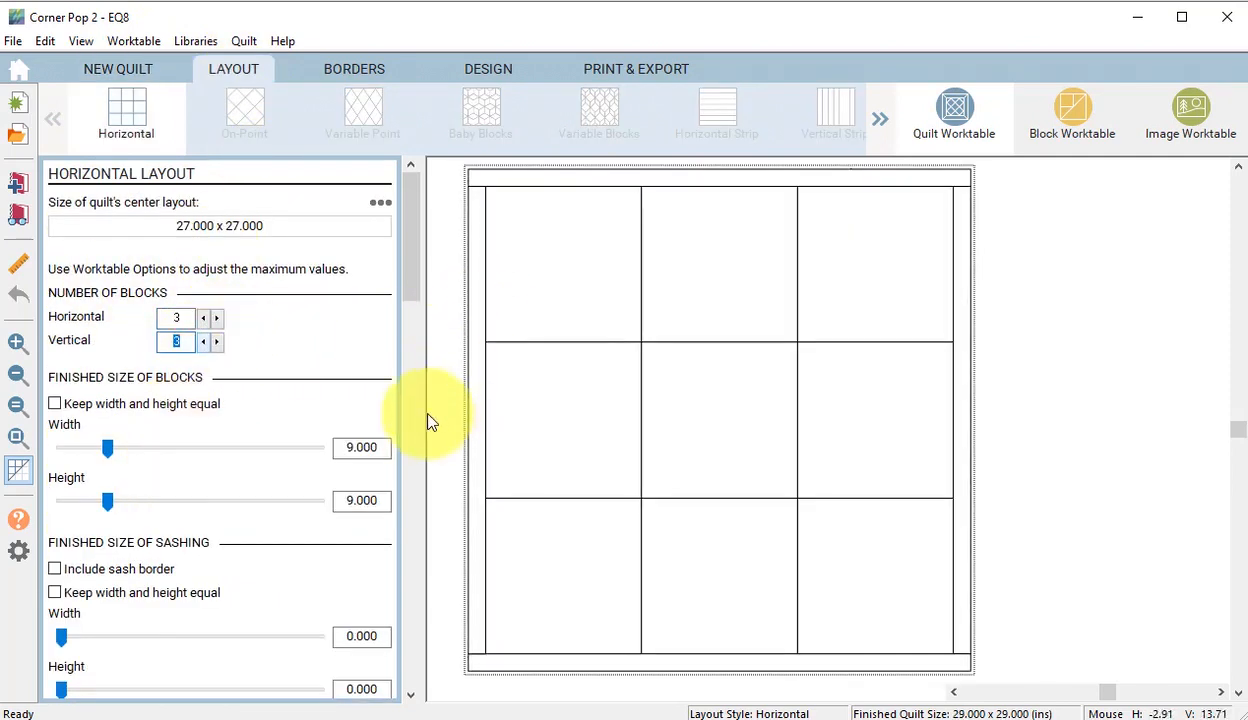
pyautogui.click(342, 447)
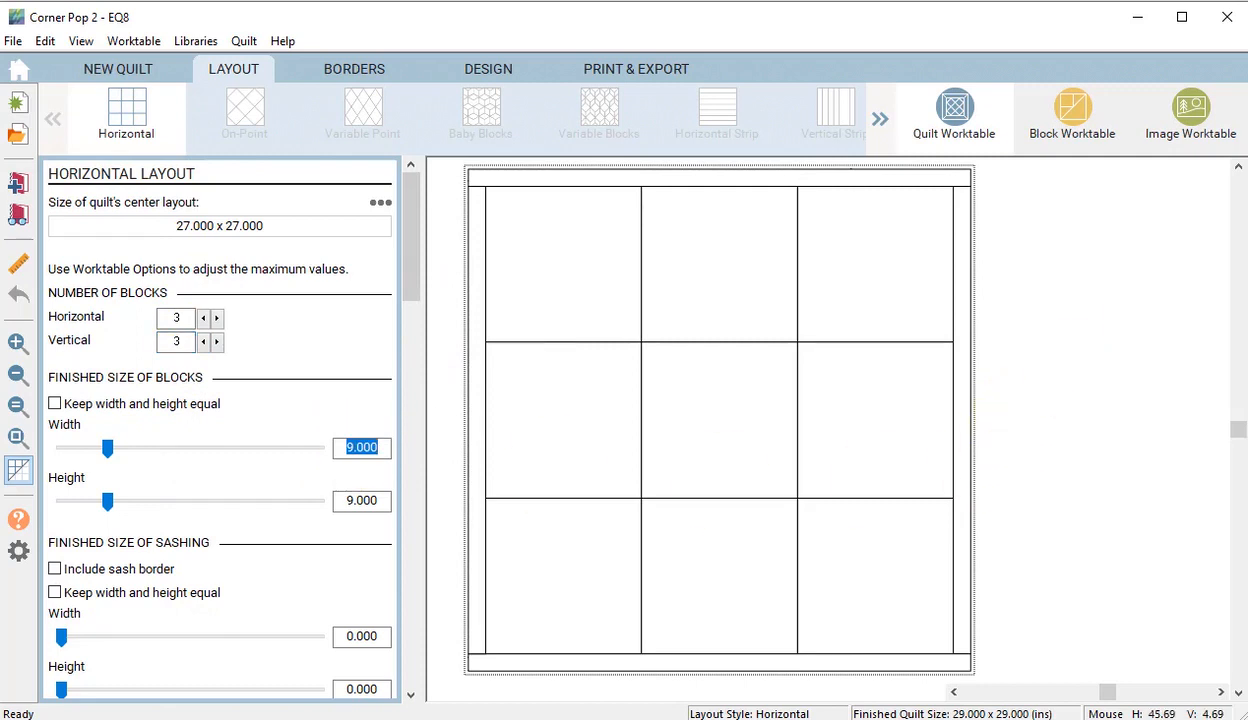
pyautogui.write('12')
pyautogui.press('Tab')
pyautogui.write('12')
pyautogui.press('Tab')
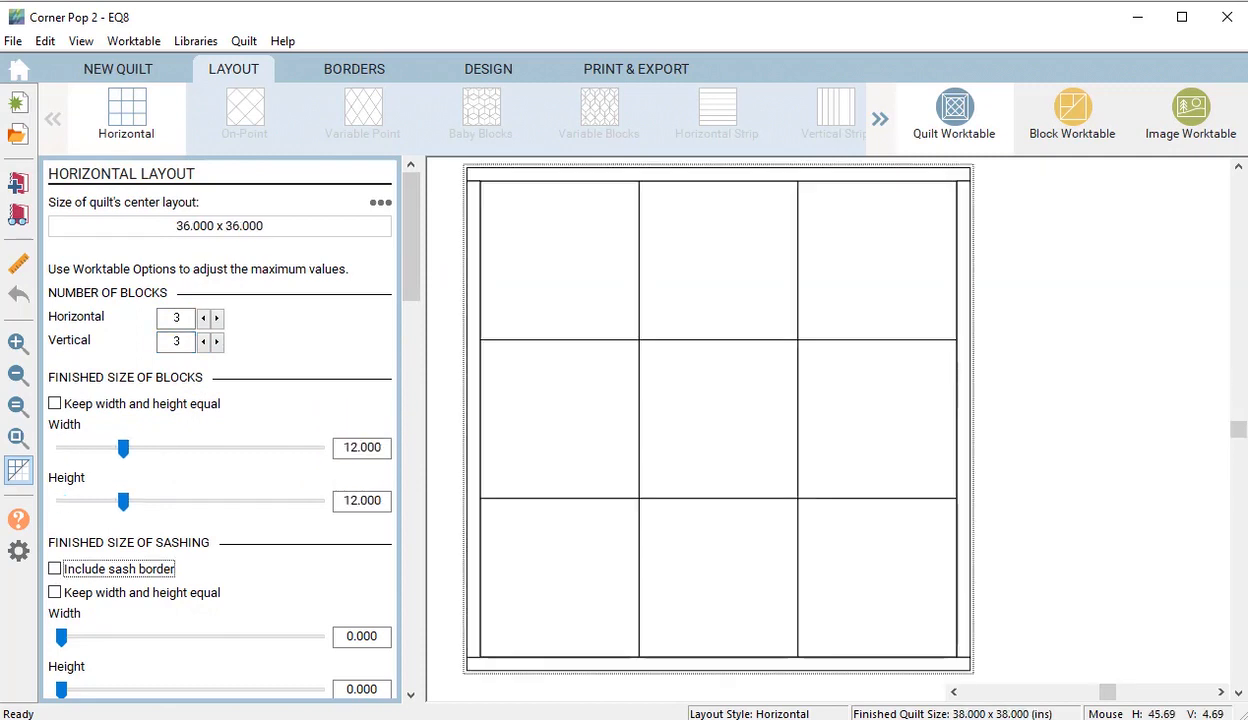
# Step: Set the finished sashing width and height to 2 inches and include the sash border
pyautogui.click(362, 636)
pyautogui.write('2')
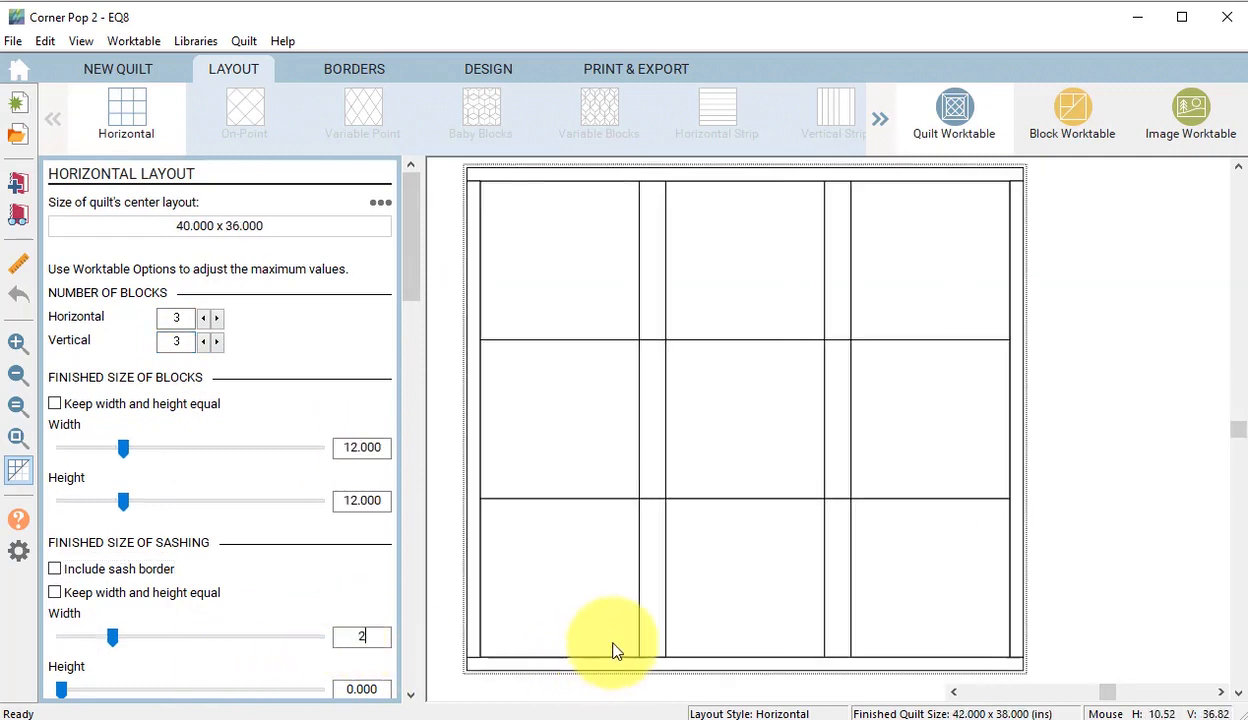
pyautogui.click(358, 688)
pyautogui.write('3')
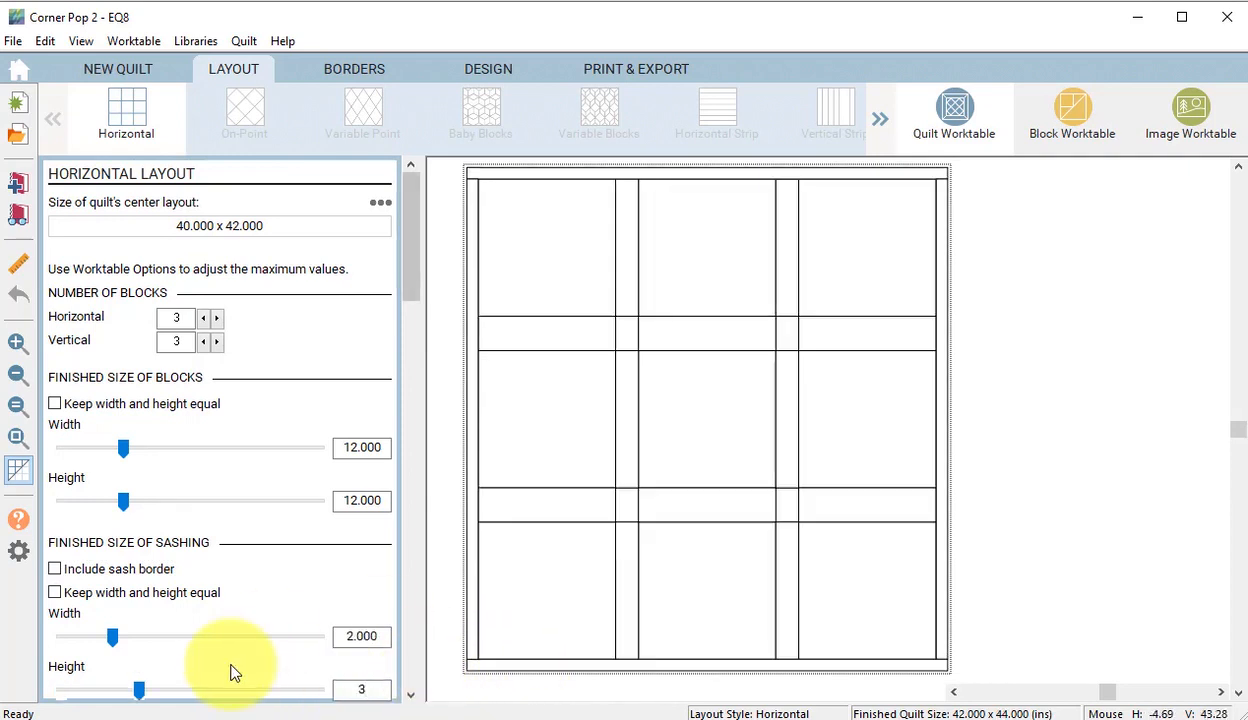
pyautogui.click(55, 569)
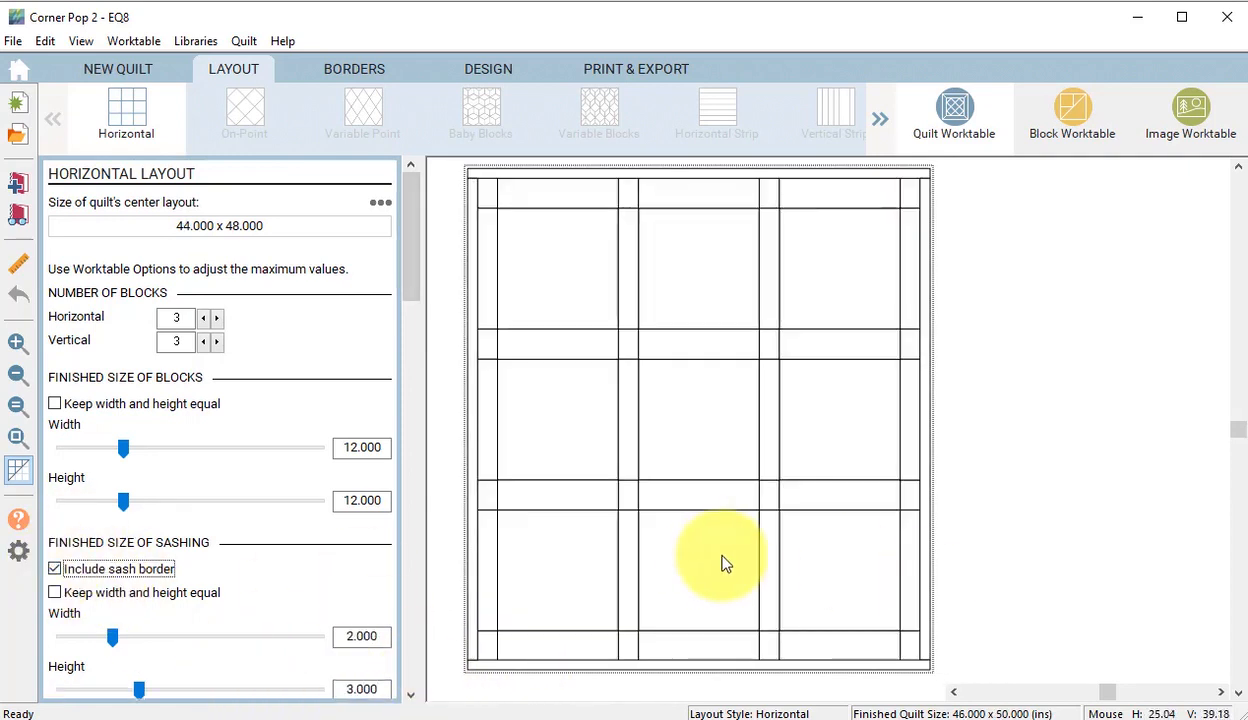
pyautogui.click(352, 688)
pyautogui.write('2')
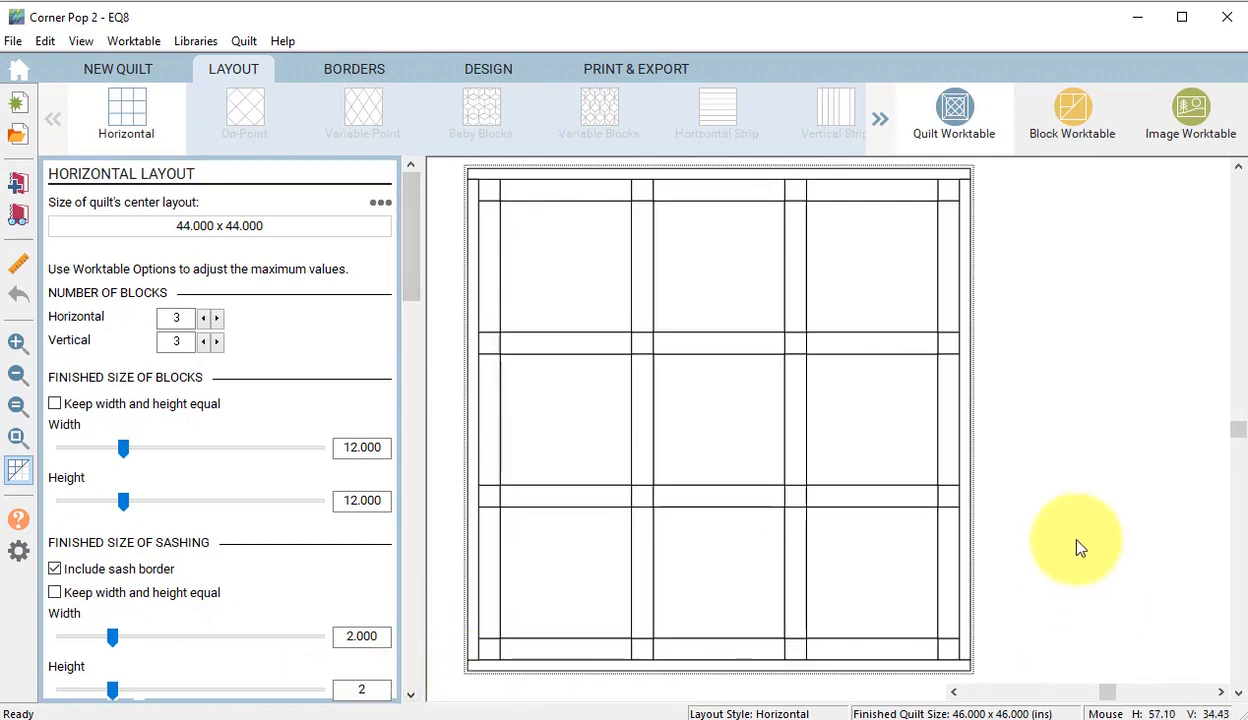
# Step: Set the first border to 1.5 inches on all sides and add a second Long Horizontal border of 4.5 inches
pyautogui.click(340, 72)
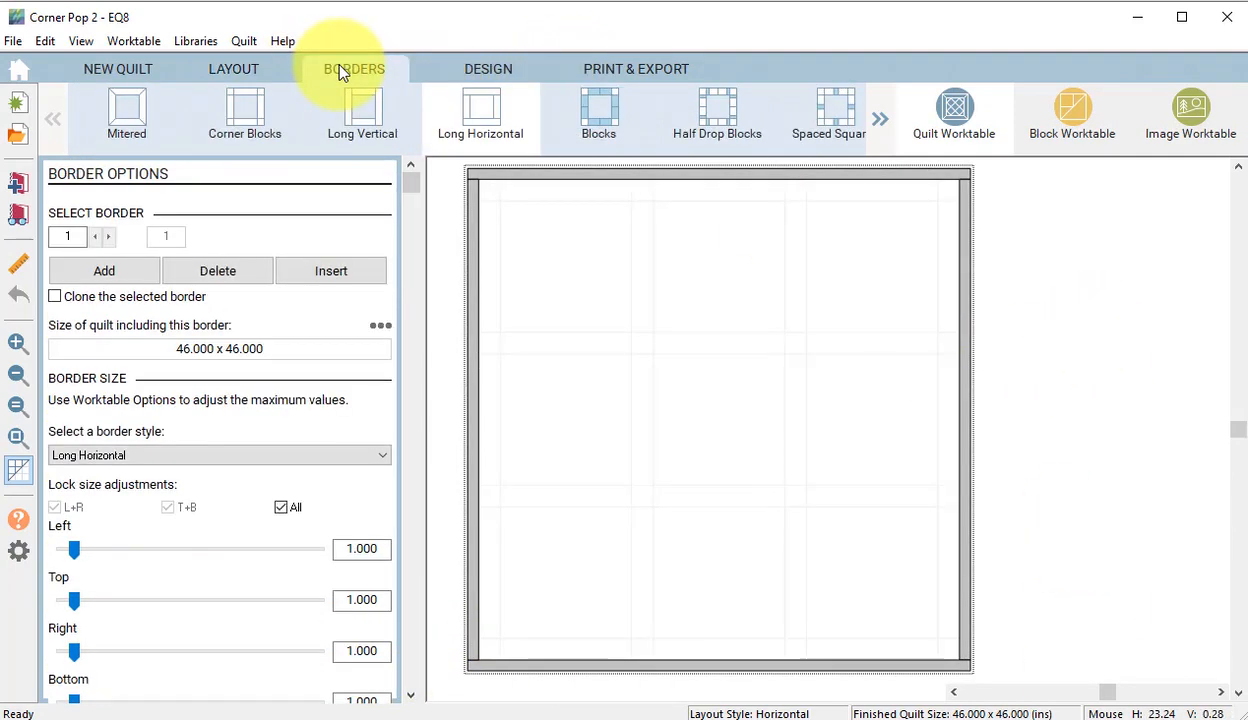
pyautogui.click(362, 549)
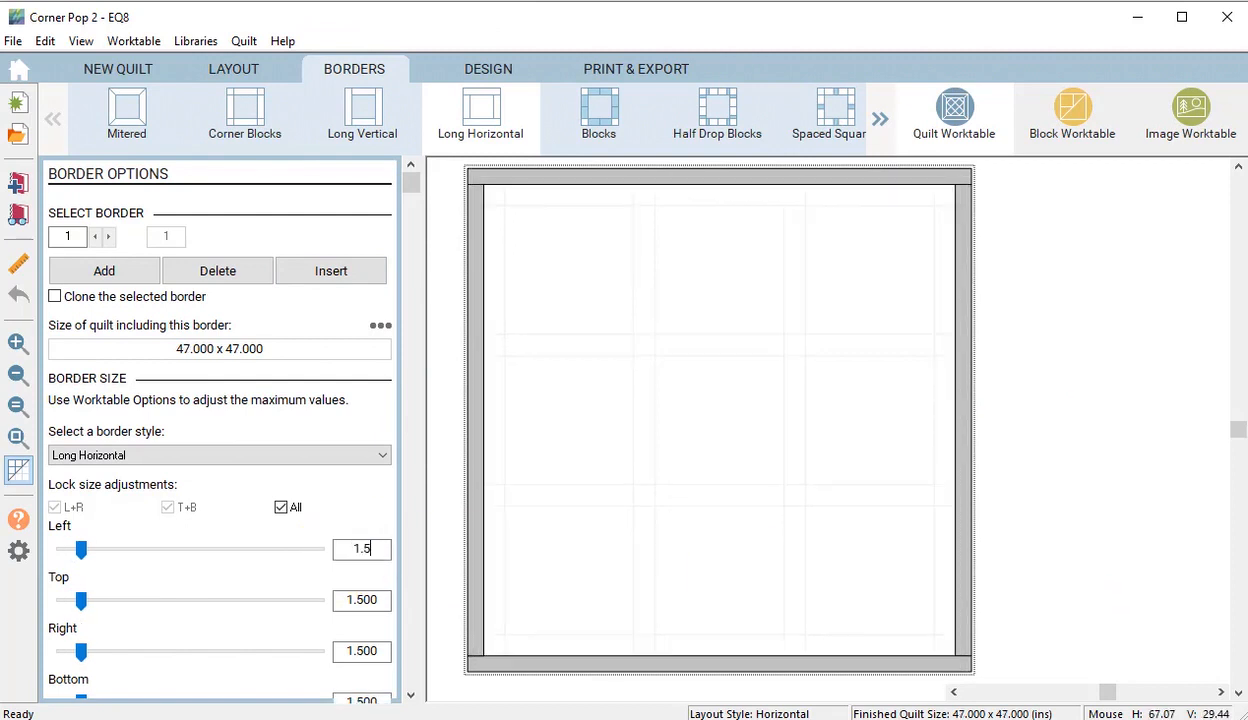
pyautogui.press('Return')
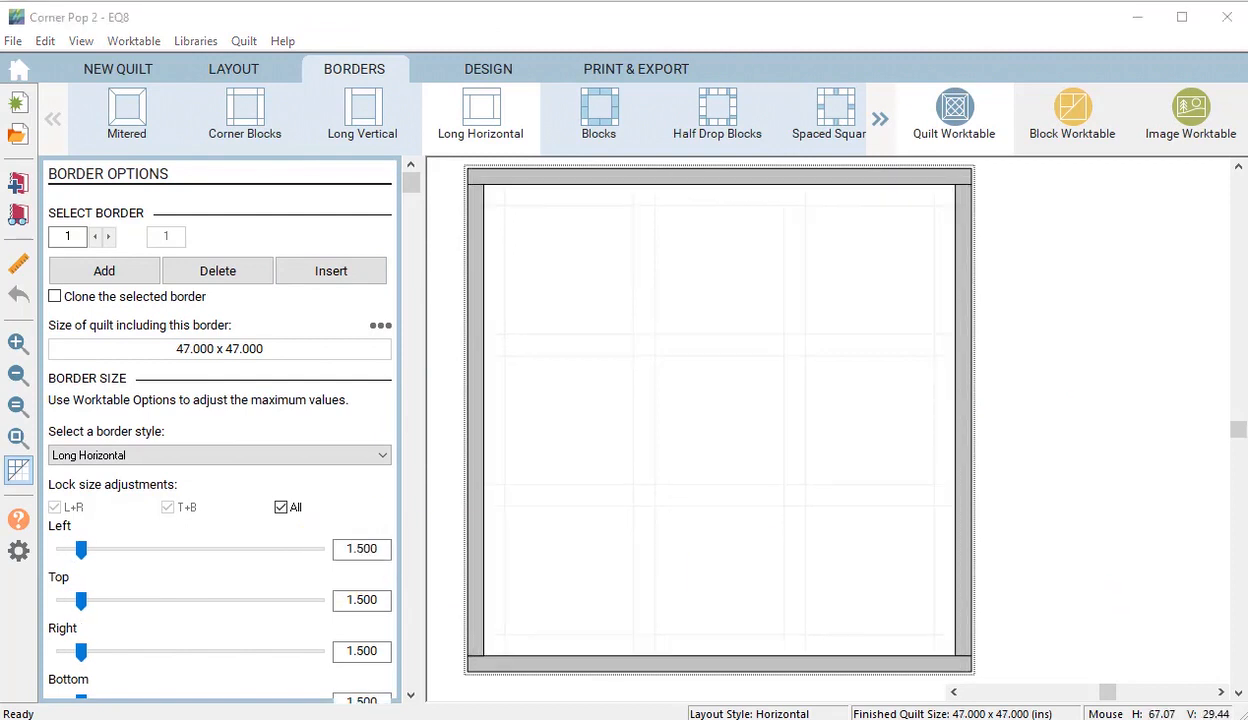
pyautogui.click(104, 271)
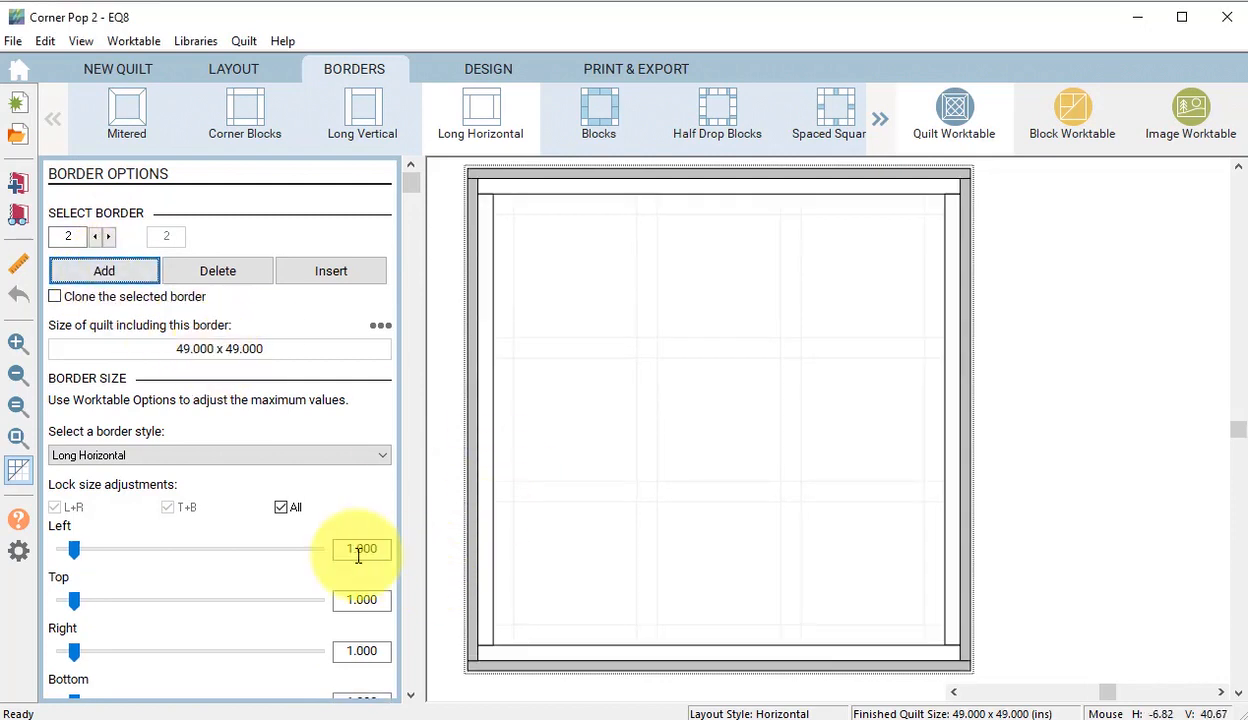
pyautogui.moveTo(337, 548); pyautogui.dragTo(432, 557)
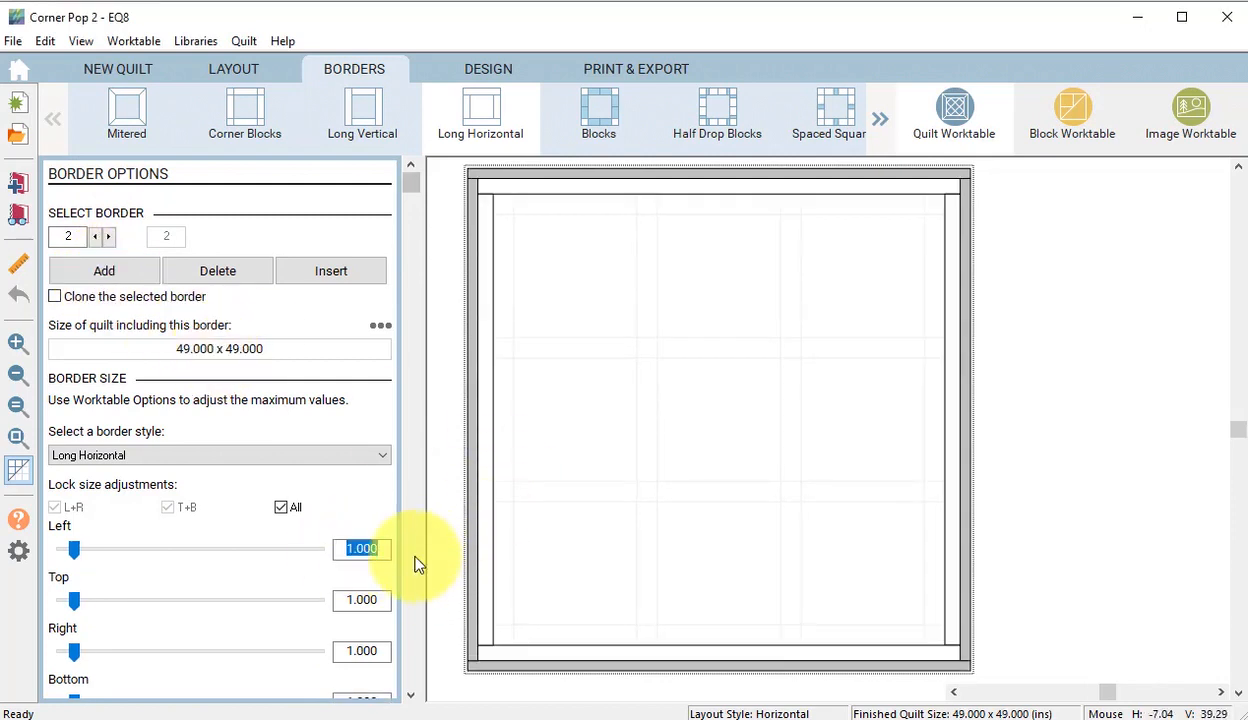
pyautogui.write('4.5')
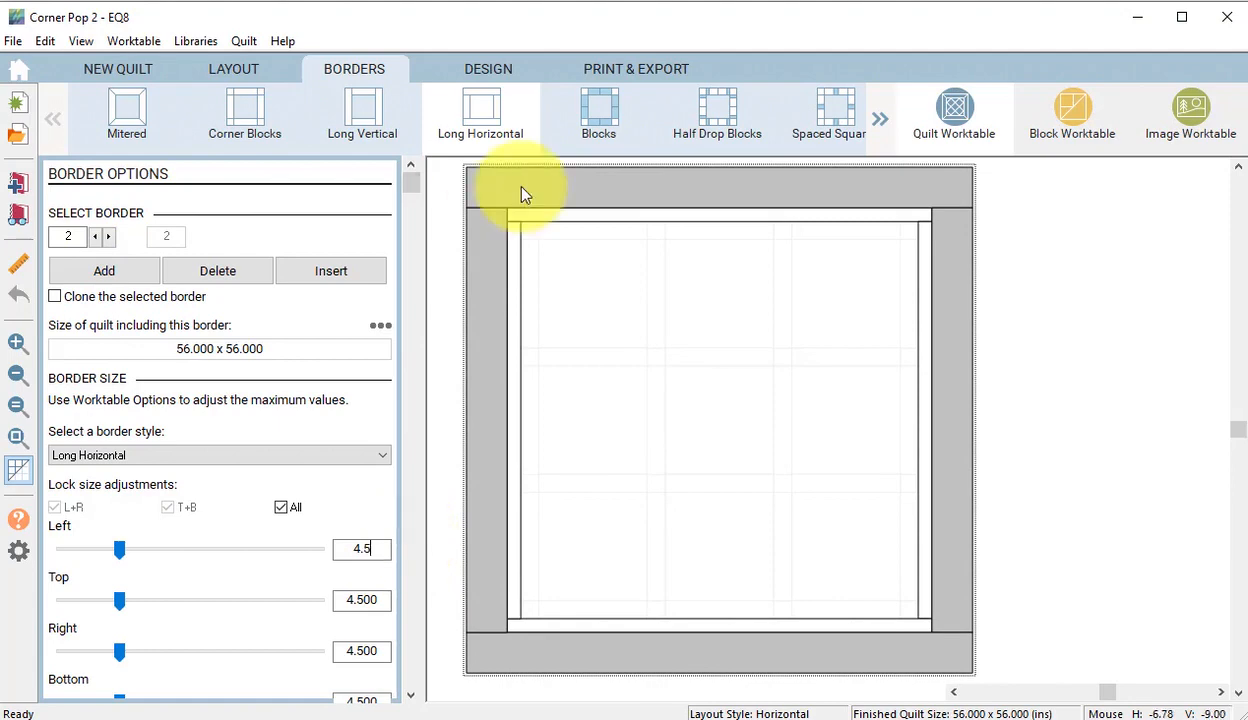
# Step: Set the mirrored gold diamond block into all nine block spaces of the quilt
pyautogui.click(490, 68)
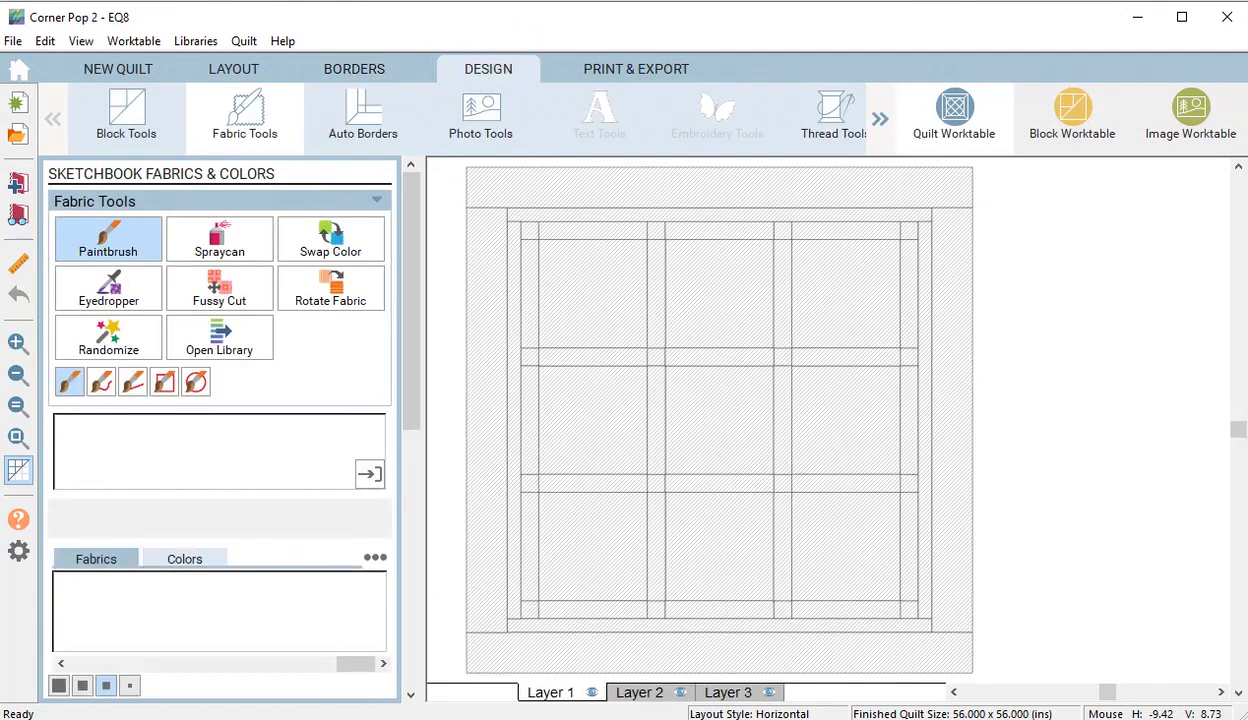
pyautogui.click(137, 97)
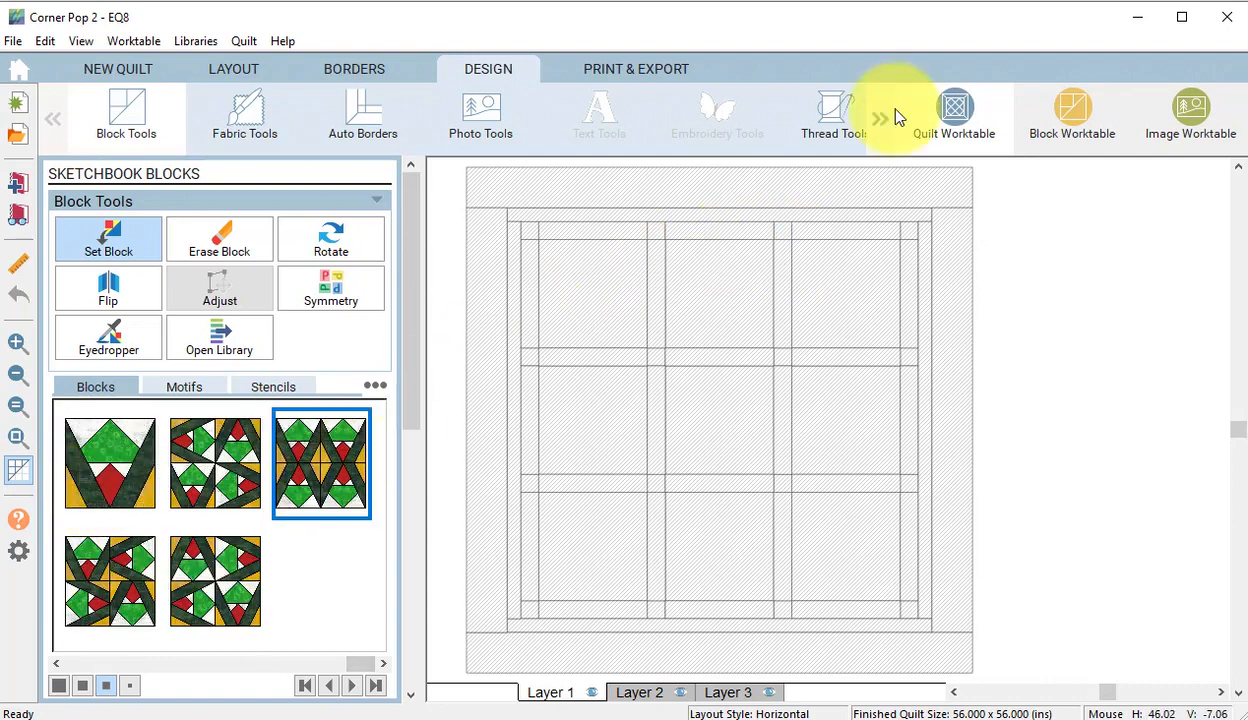
pyautogui.keyDown('ctrl'); pyautogui.click(617, 278); pyautogui.keyUp('ctrl')
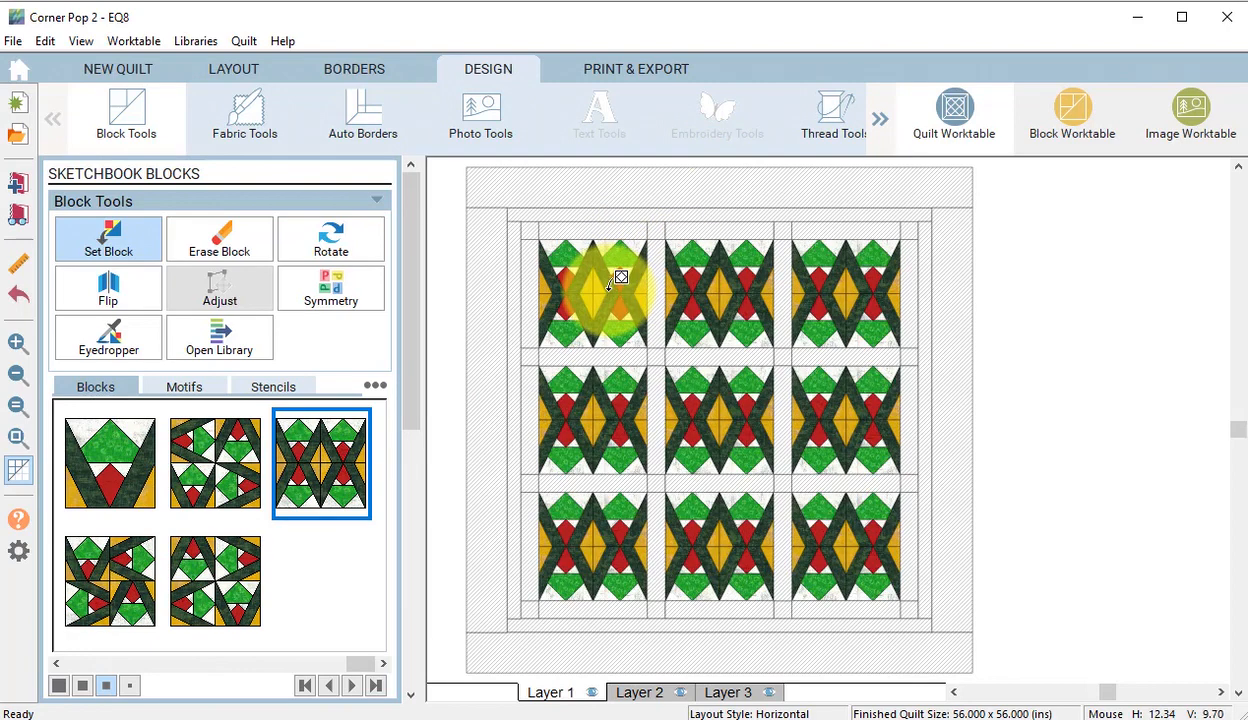
# Step: Paint all vertical and horizontal sashing strips with the dark green fabric
pyautogui.click(241, 118)
pyautogui.moveTo(350, 664); pyautogui.dragTo(127, 664)
pyautogui.click(138, 615)
pyautogui.keyDown('ctrl'); pyautogui.click(655, 291); pyautogui.keyUp('ctrl')
pyautogui.keyDown('ctrl'); pyautogui.click(600, 230); pyautogui.keyUp('ctrl')
# Step: Paint all sashing corner squares and the inner border with the mottled gold fabric
pyautogui.click(83, 611)
pyautogui.keyDown('ctrl'); pyautogui.click(650, 360); pyautogui.keyUp('ctrl')
pyautogui.keyDown('ctrl'); pyautogui.click(719, 216); pyautogui.keyUp('ctrl')
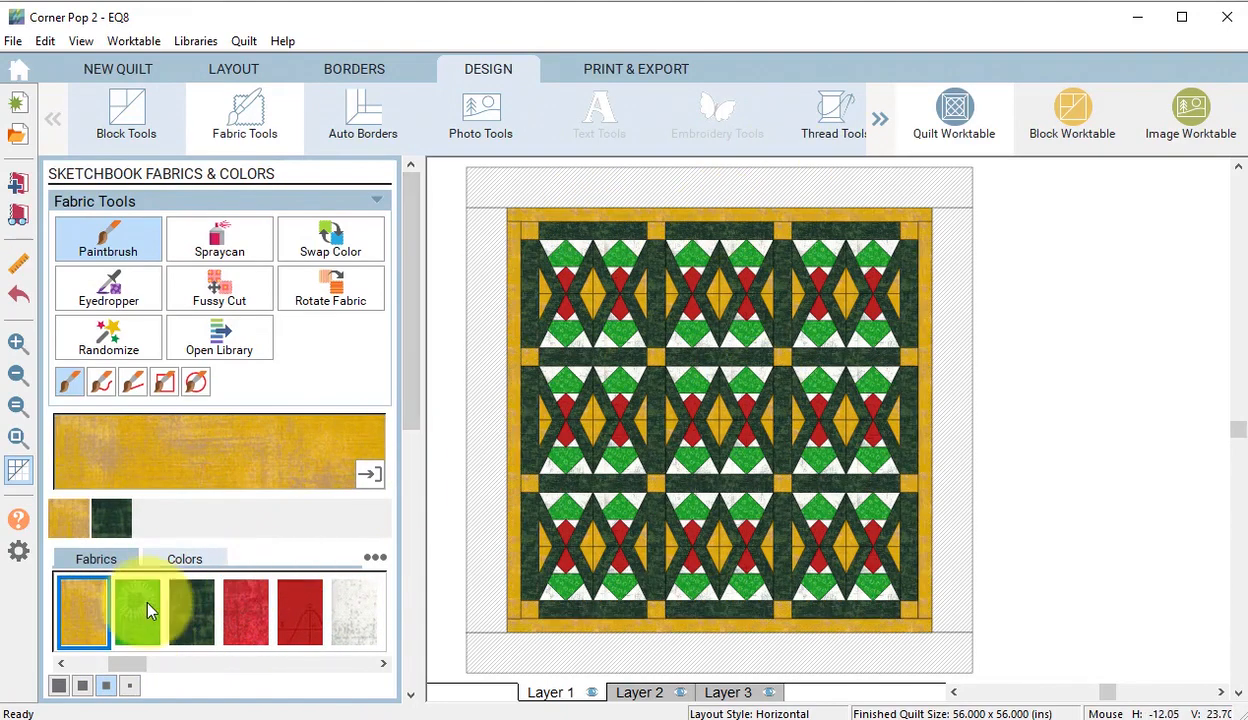
# Step: Paint the whole outer border with the bright green starburst fabric and hide the patch outlines
pyautogui.click(138, 611)
pyautogui.keyDown('ctrl'); pyautogui.click(947, 256); pyautogui.keyUp('ctrl')
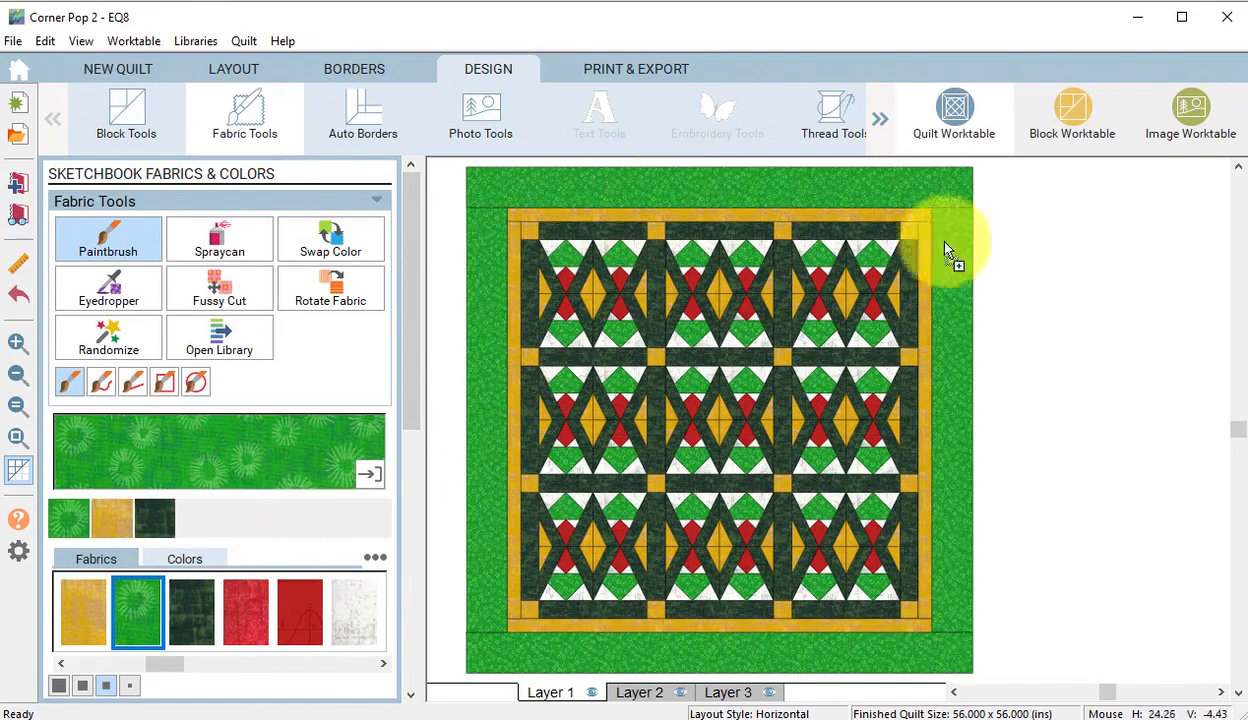
pyautogui.click(22, 474)
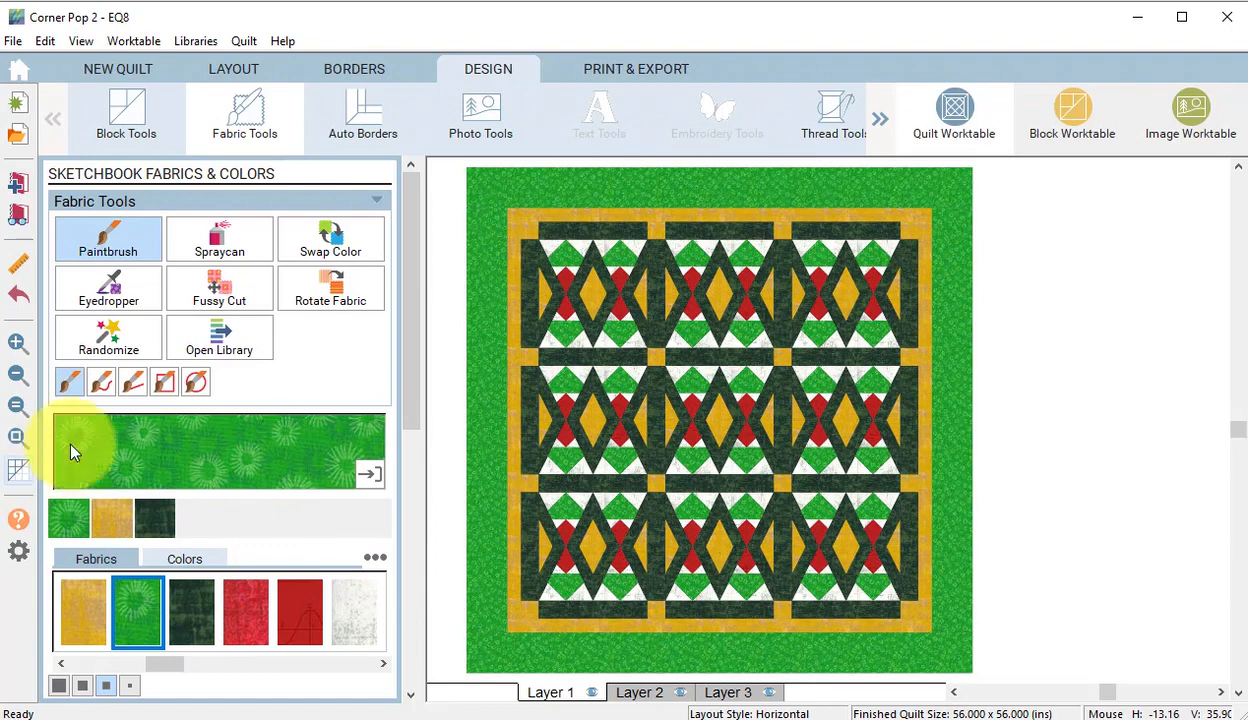
# Step: Apply Symmetry variations to the quilt until sideways and upright blocks alternate in a checkerboard with sideways blocks in the corners
pyautogui.click(125, 112)
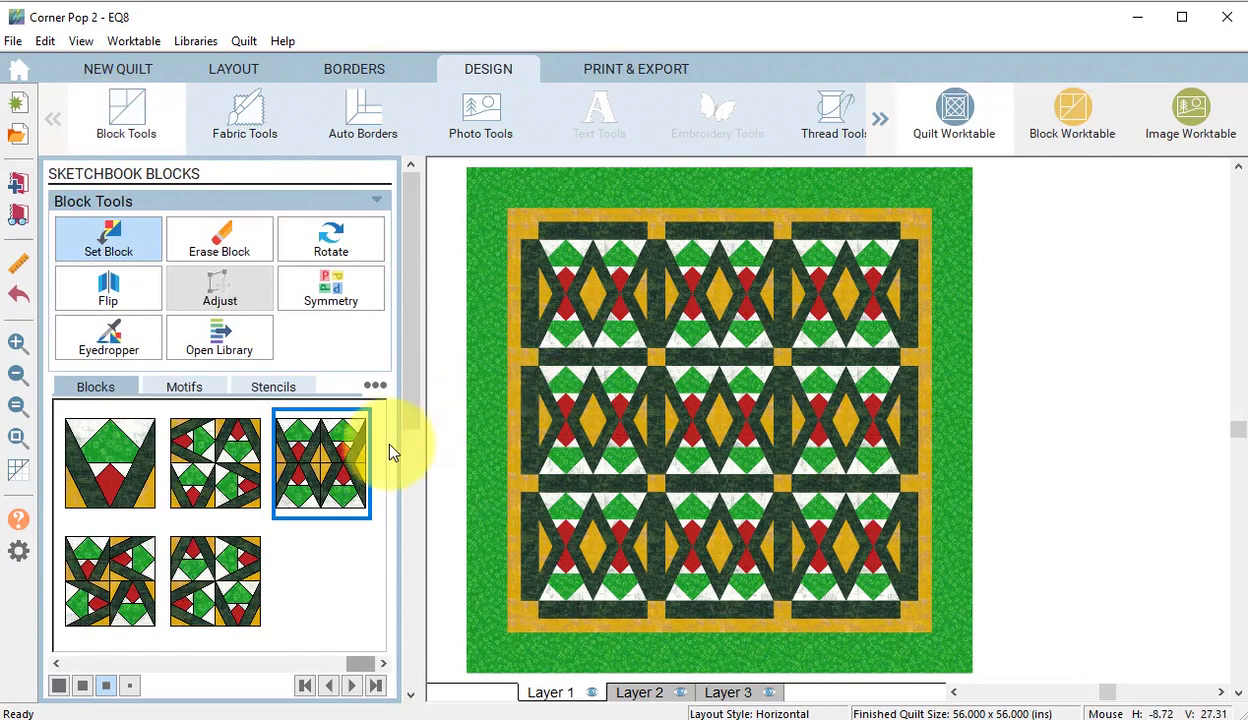
pyautogui.click(338, 300)
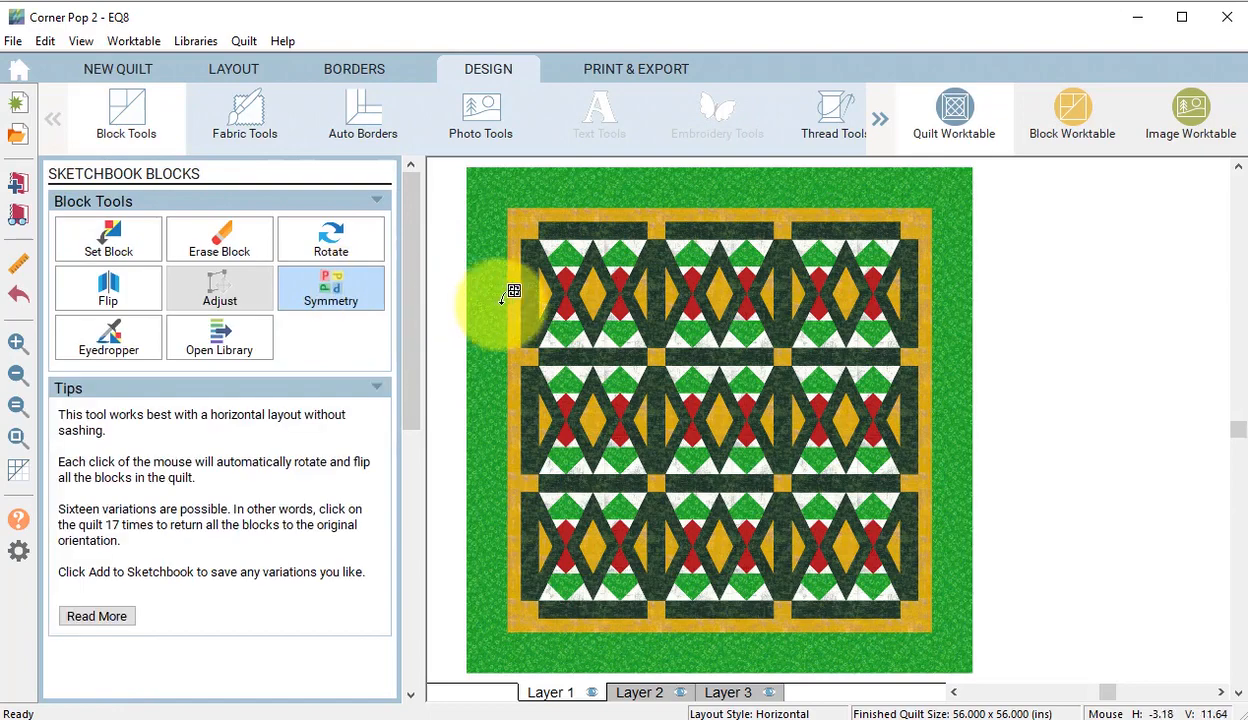
pyautogui.click(610, 281)
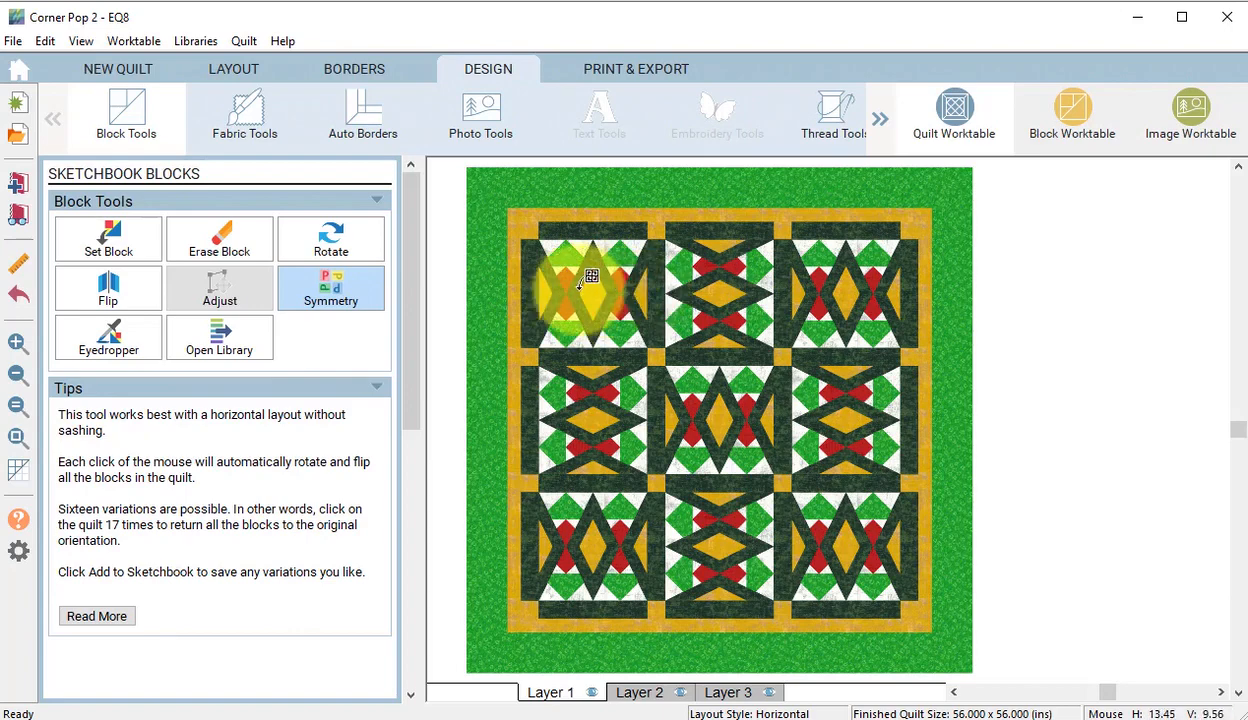
pyautogui.click(603, 285)
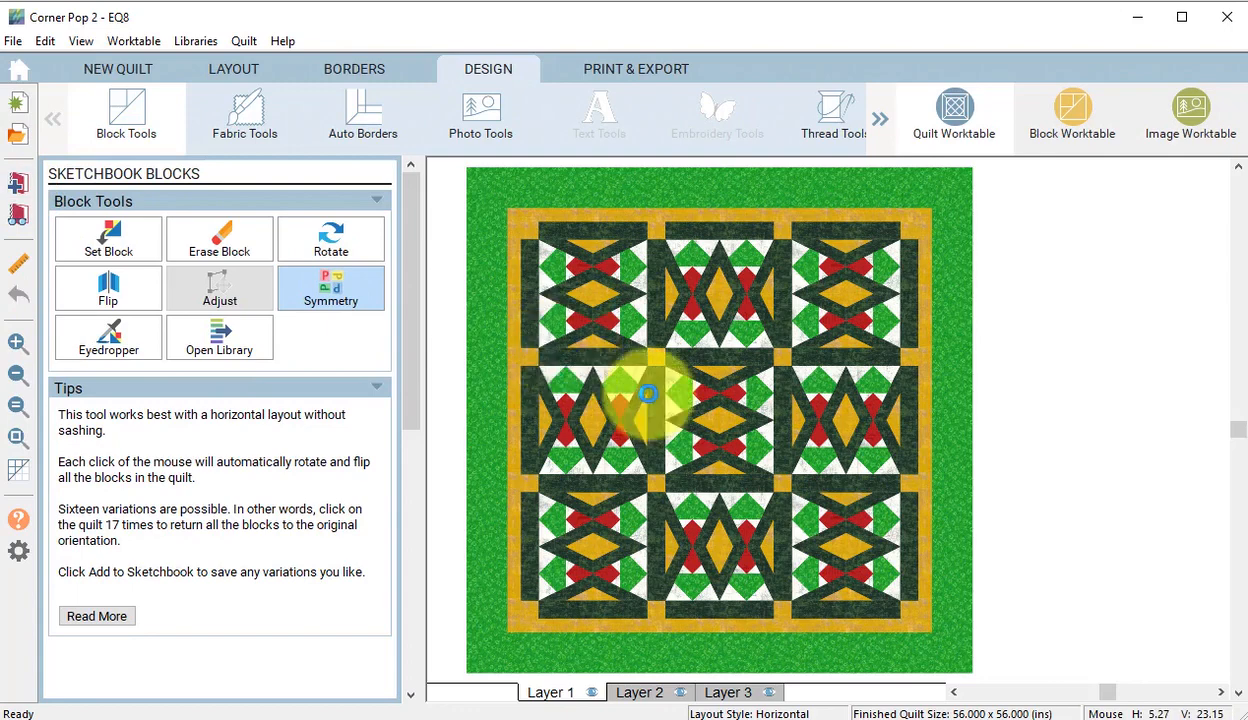
# Step: Cycle through further Symmetry variations until the top and bottom rows lie sideways and the middle row stands upright
pyautogui.click(687, 390)
pyautogui.click(738, 410)
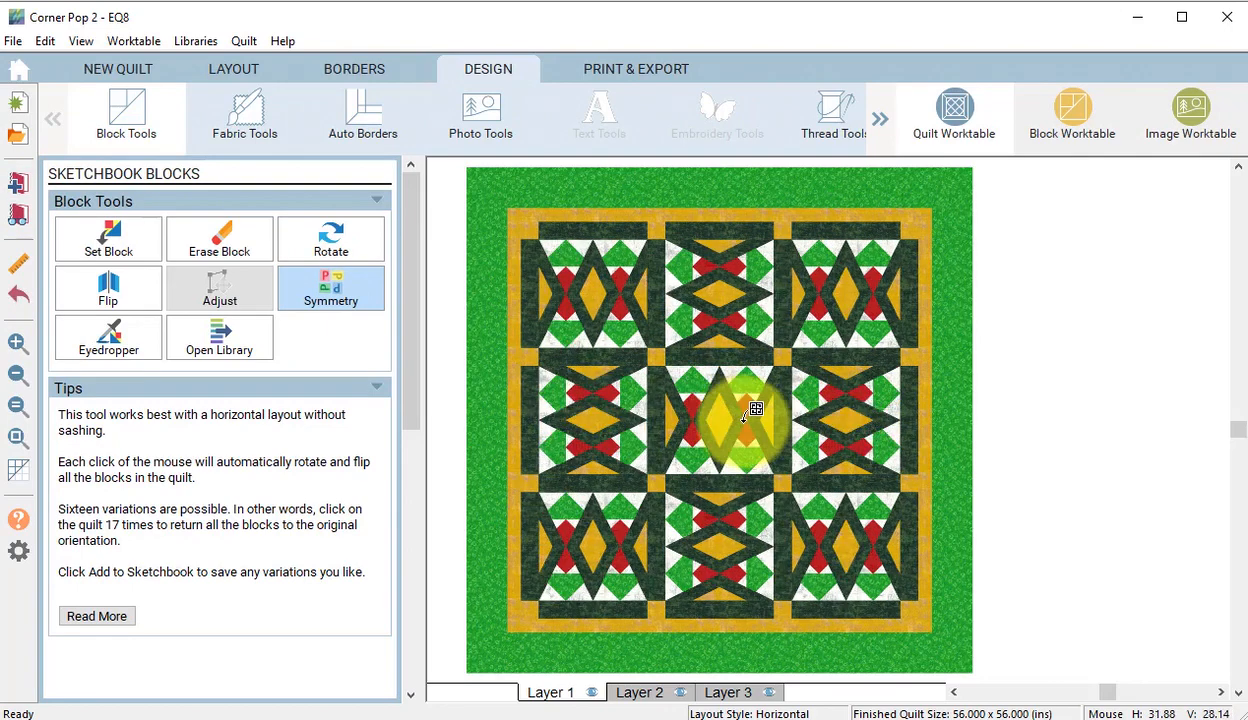
pyautogui.click(740, 412)
pyautogui.click(750, 411)
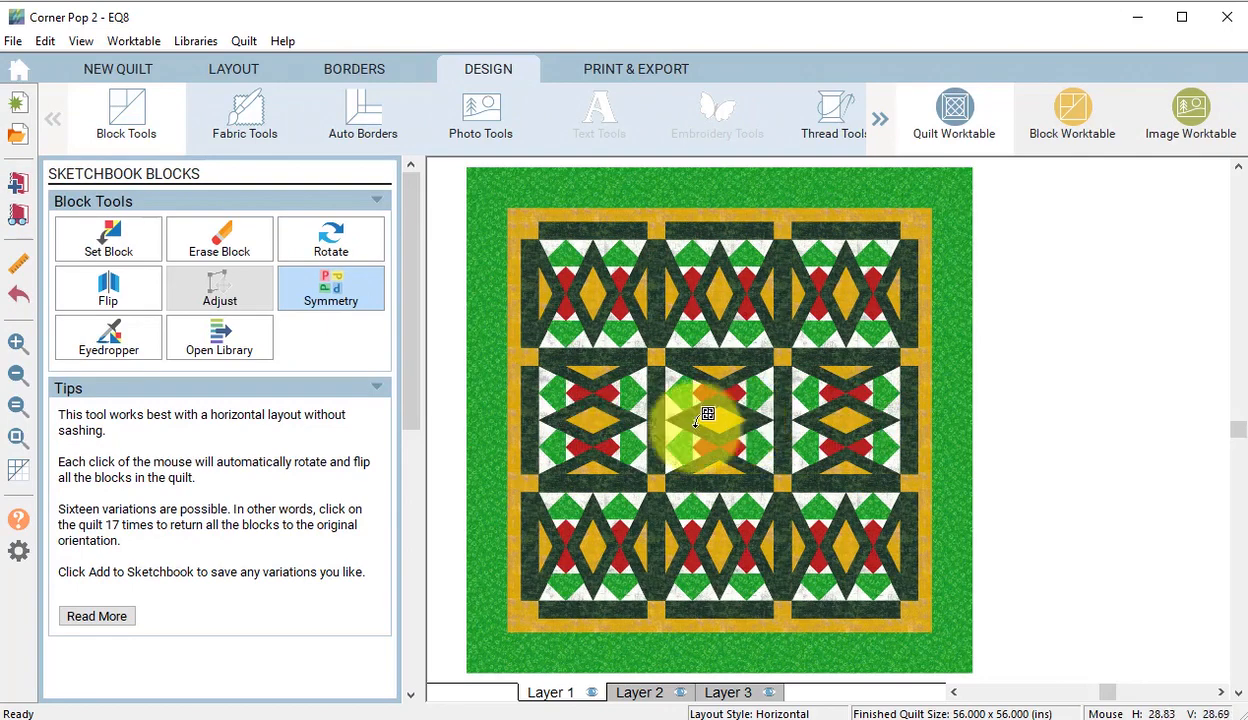
pyautogui.click(720, 420)
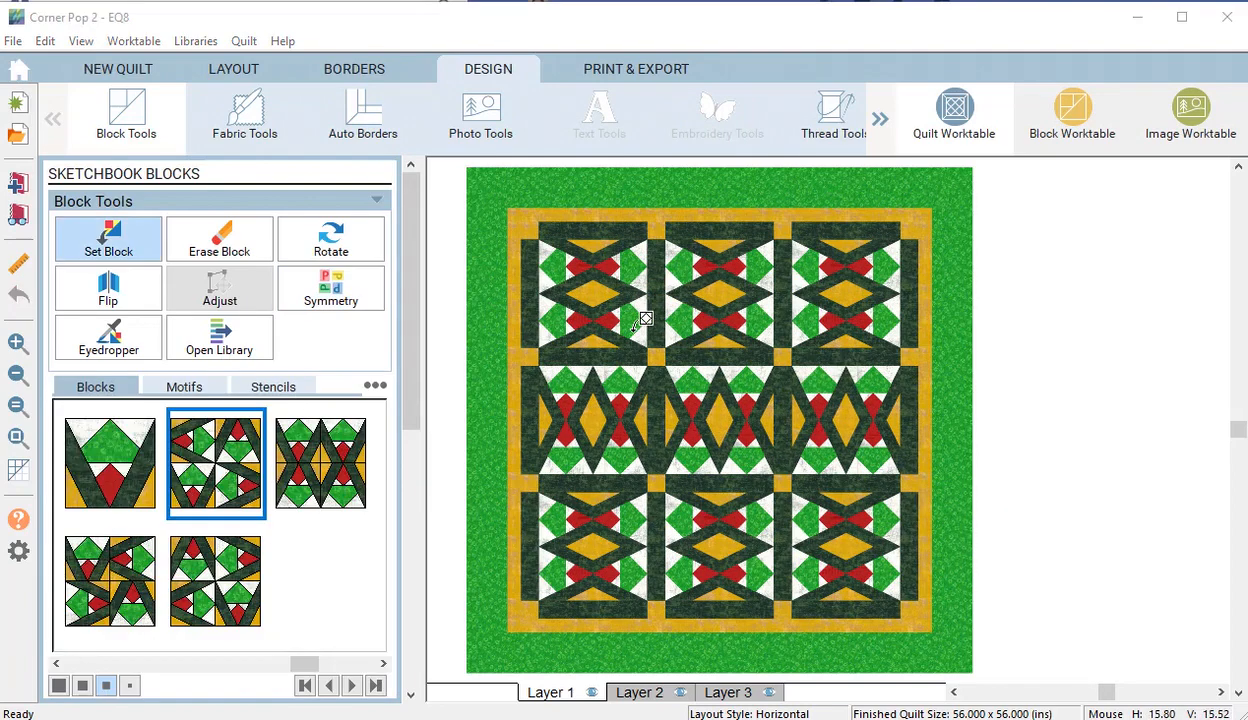
# Step: Fill all nine block spaces with the rotating Corner Pop variation that has the gold pinwheel centre
pyautogui.click(141, 598)
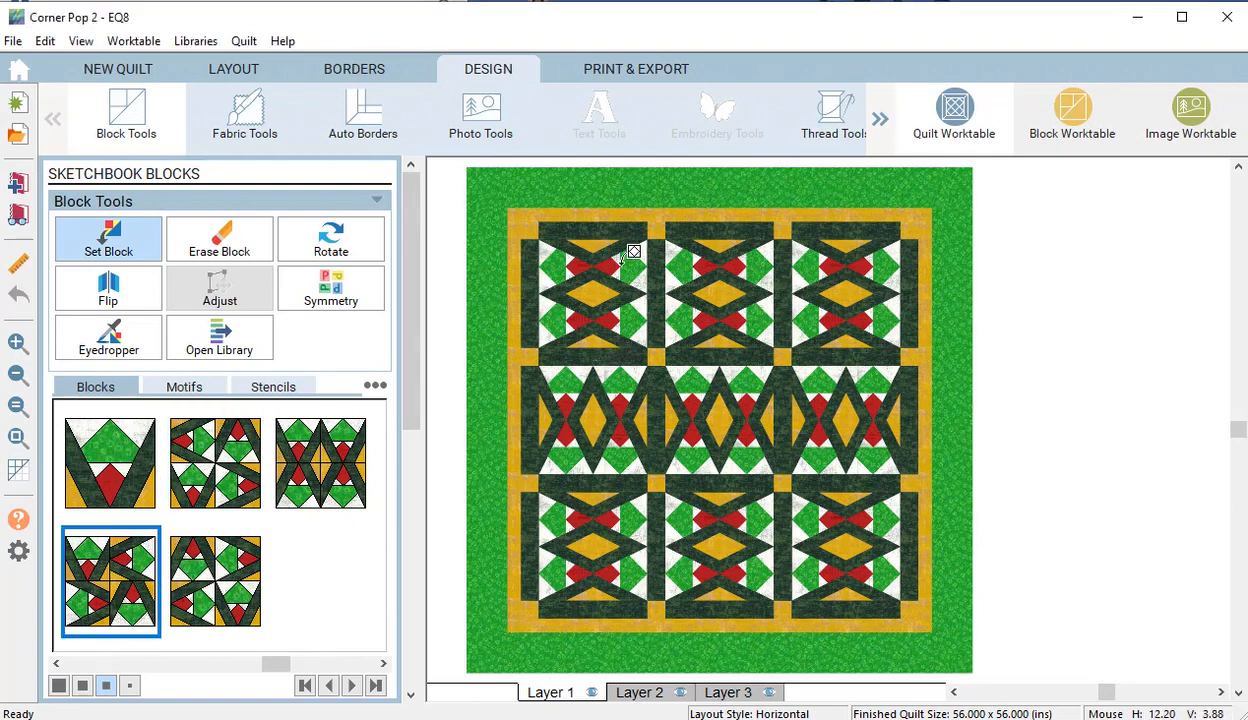
pyautogui.keyDown('ctrl'); pyautogui.click(611, 271); pyautogui.keyUp('ctrl')
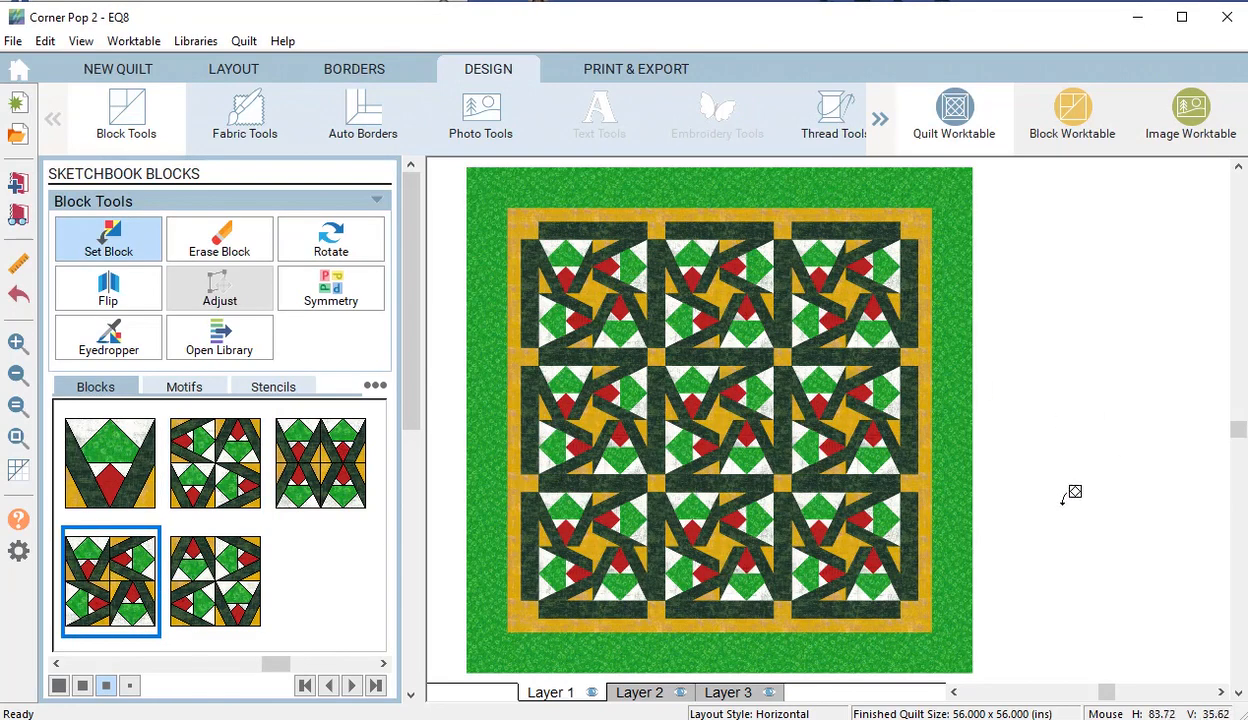
# Step: Repaint all sashing corner squares with the dark red fabric printed with formulas and wave curves
pyautogui.click(239, 122)
pyautogui.click(300, 620)
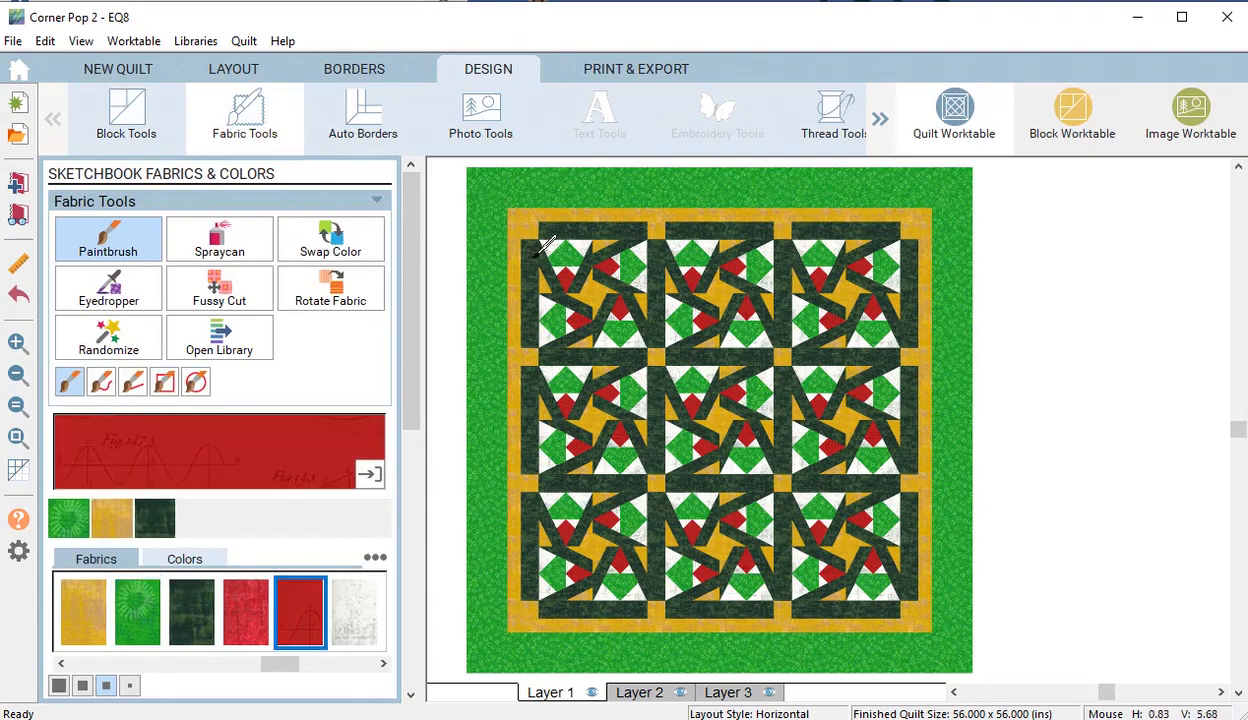
pyautogui.click(531, 227)
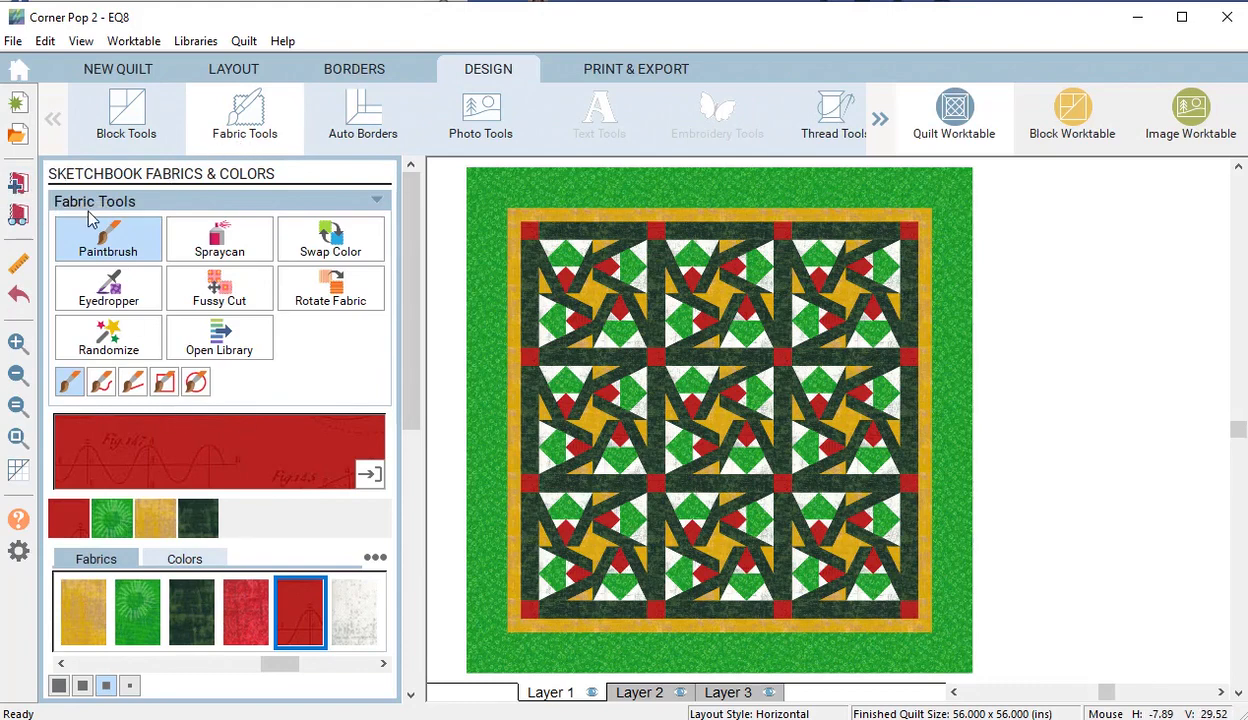
# Step: Replace all nine blocks with the rotating variation that has a white centre and gold outer corners, the last block in the sketchbook
pyautogui.click(140, 123)
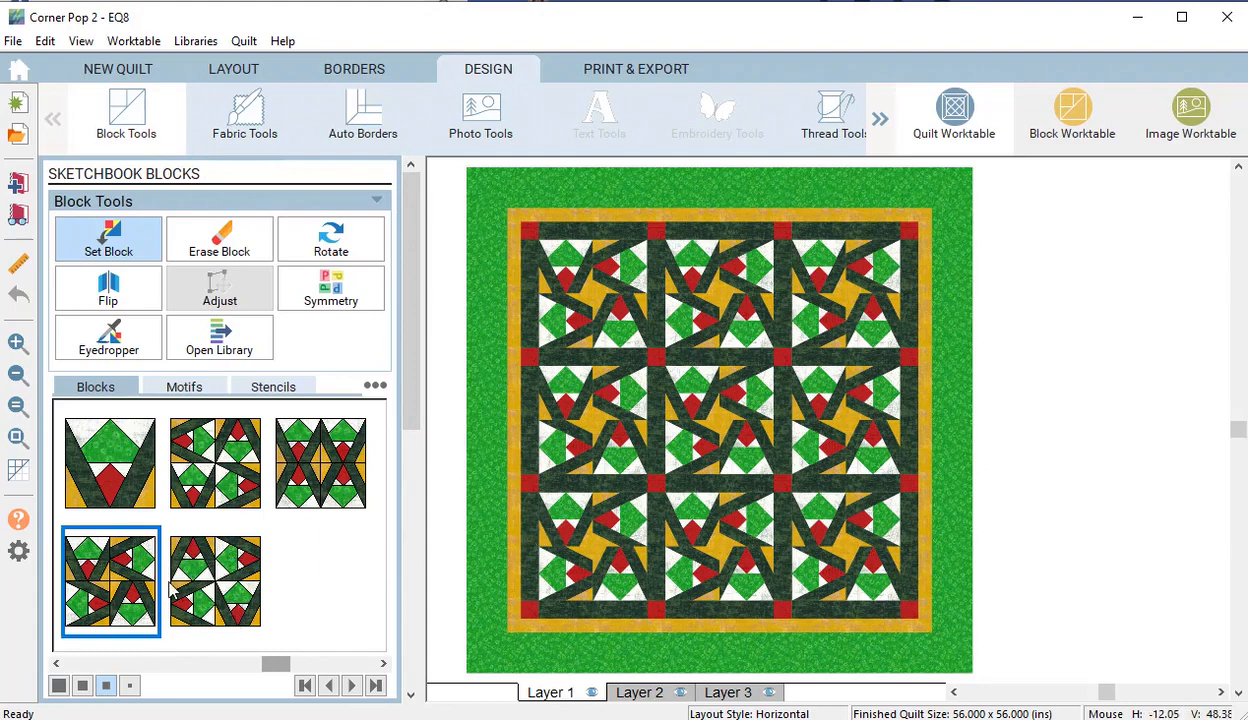
pyautogui.click(215, 580)
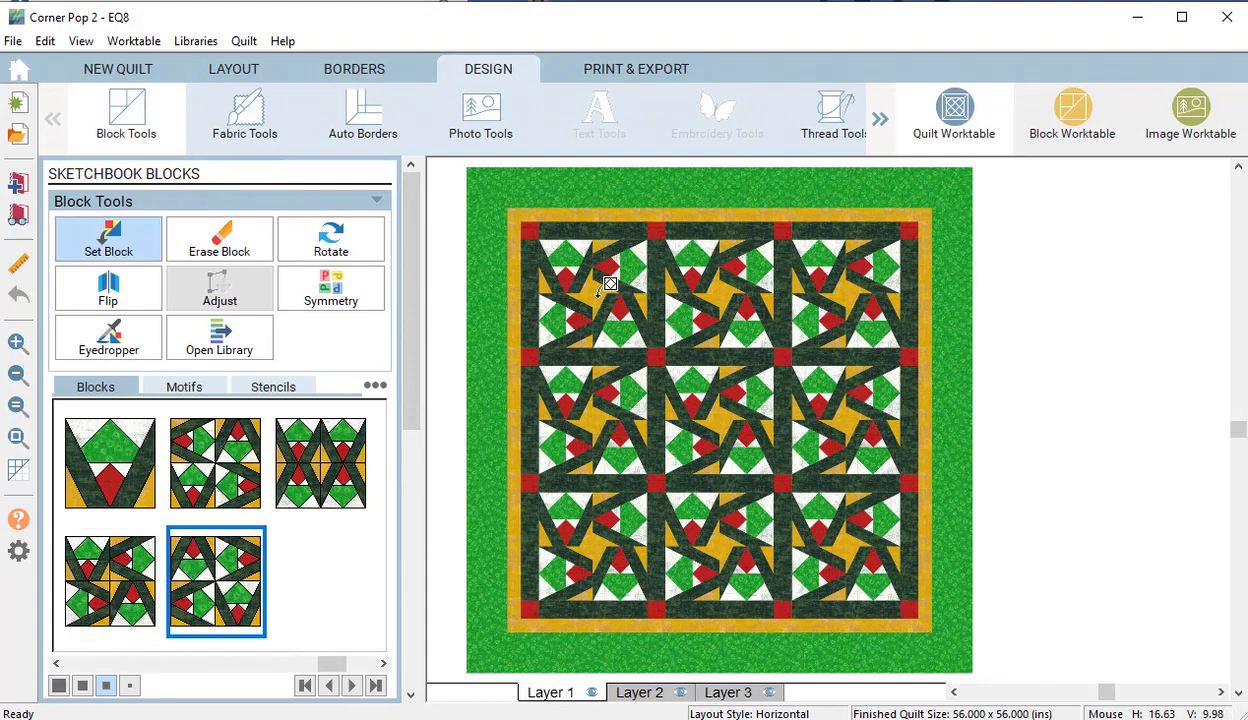
pyautogui.keyDown('ctrl'); pyautogui.click(600, 285); pyautogui.keyUp('ctrl')
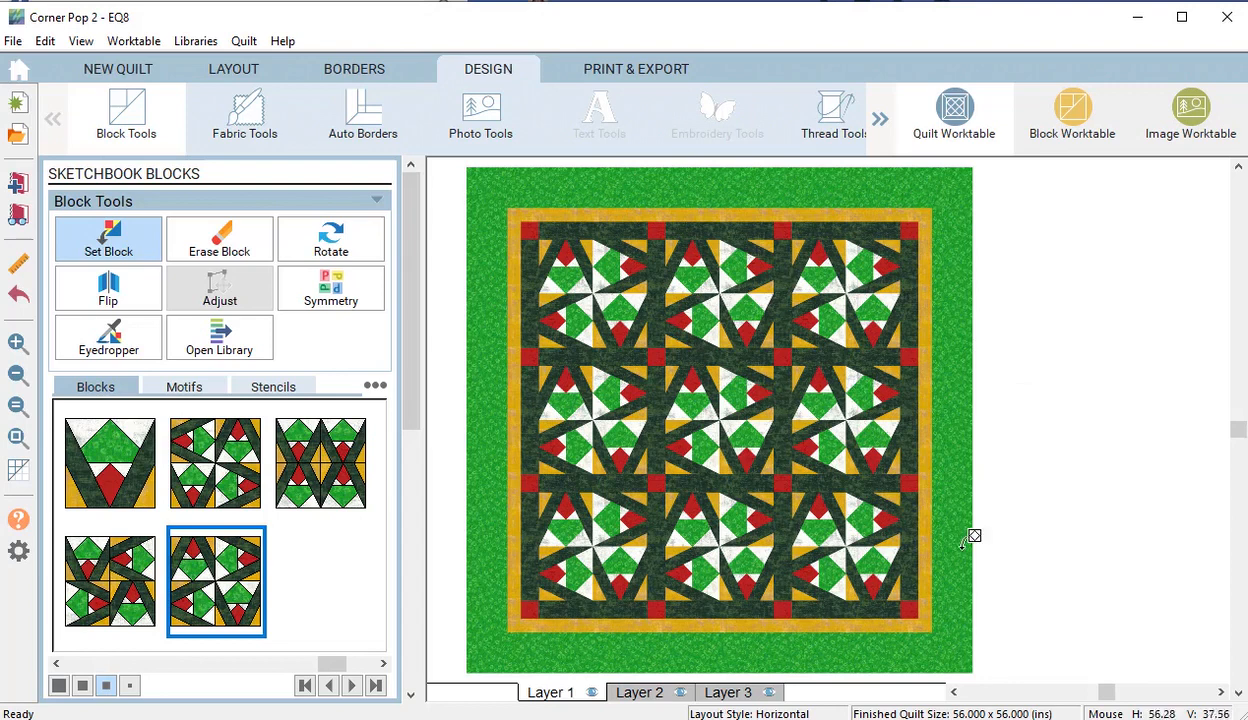